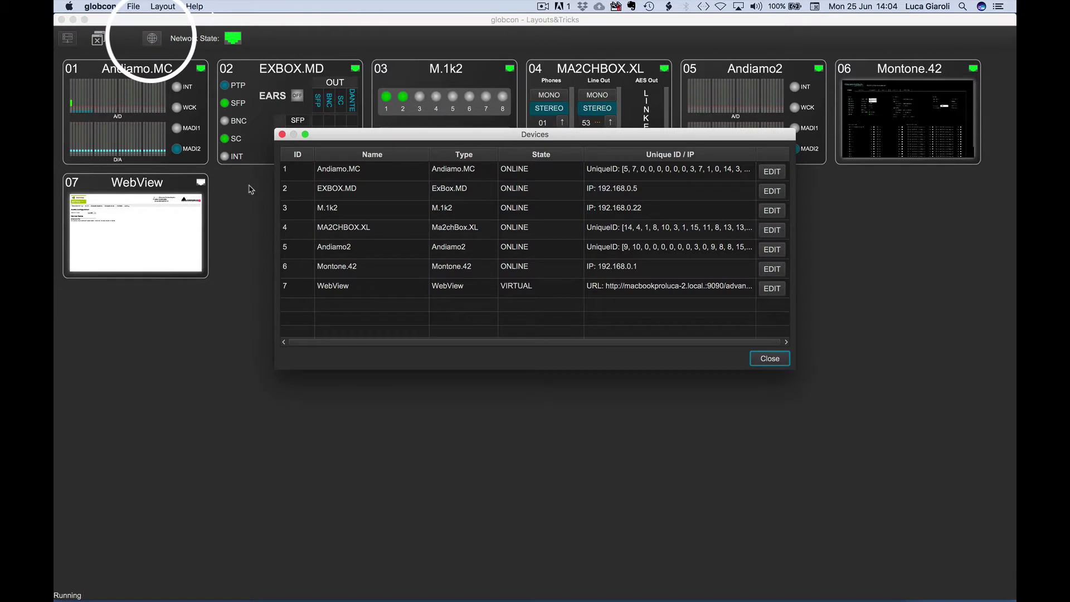
Rename the WebView device as RavennaDrivers and the M.1k2 device as Madi Matrix in the device list, and close the list
{"action": "double_click", "coordinate": [328, 288]}
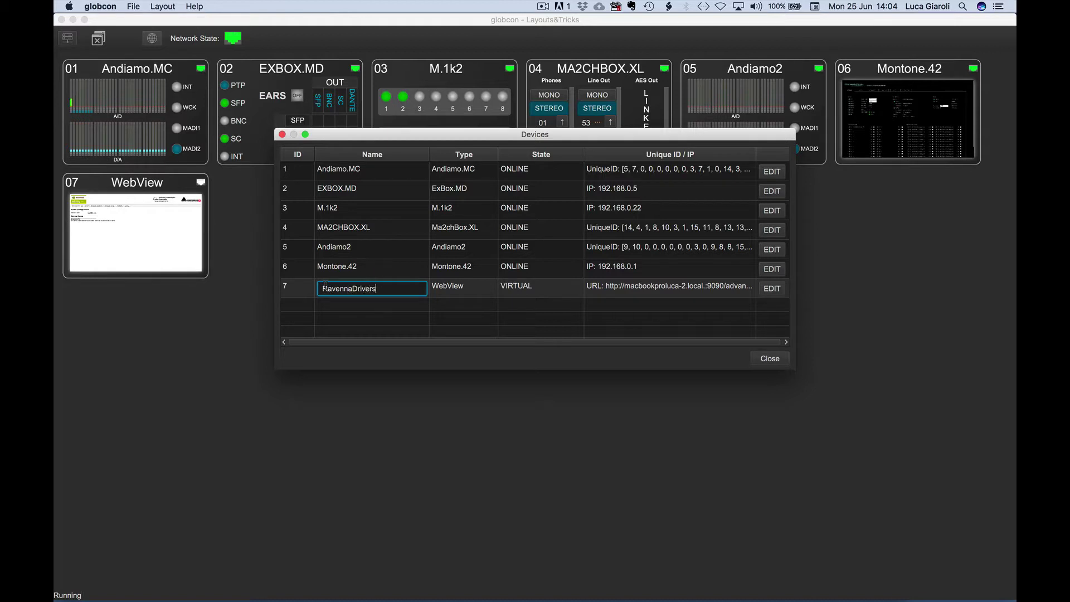
{"action": "key", "text": "Return"}
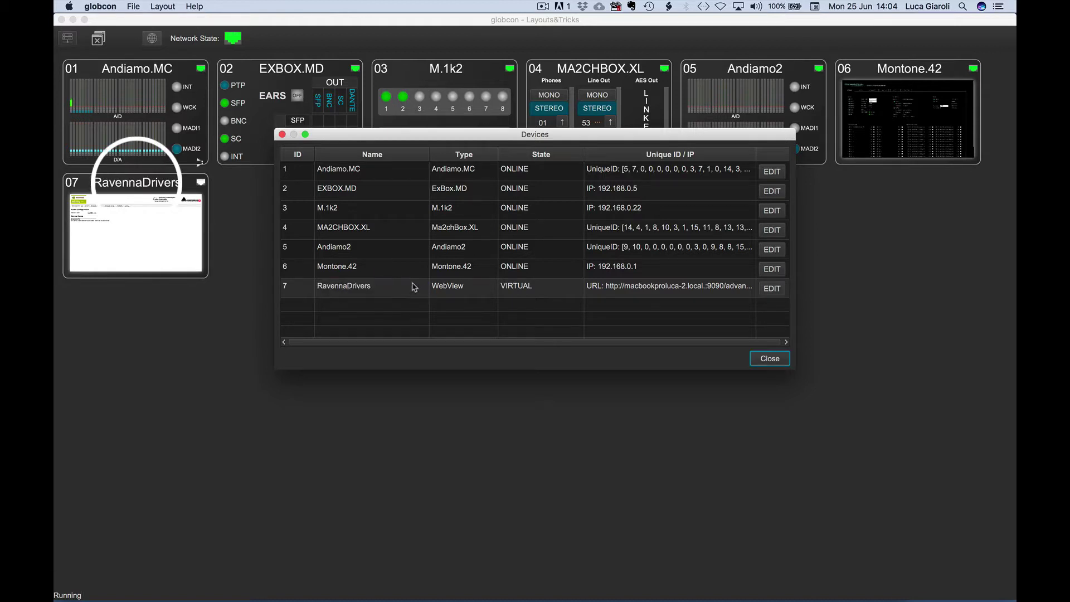
{"action": "double_click", "coordinate": [333, 210]}
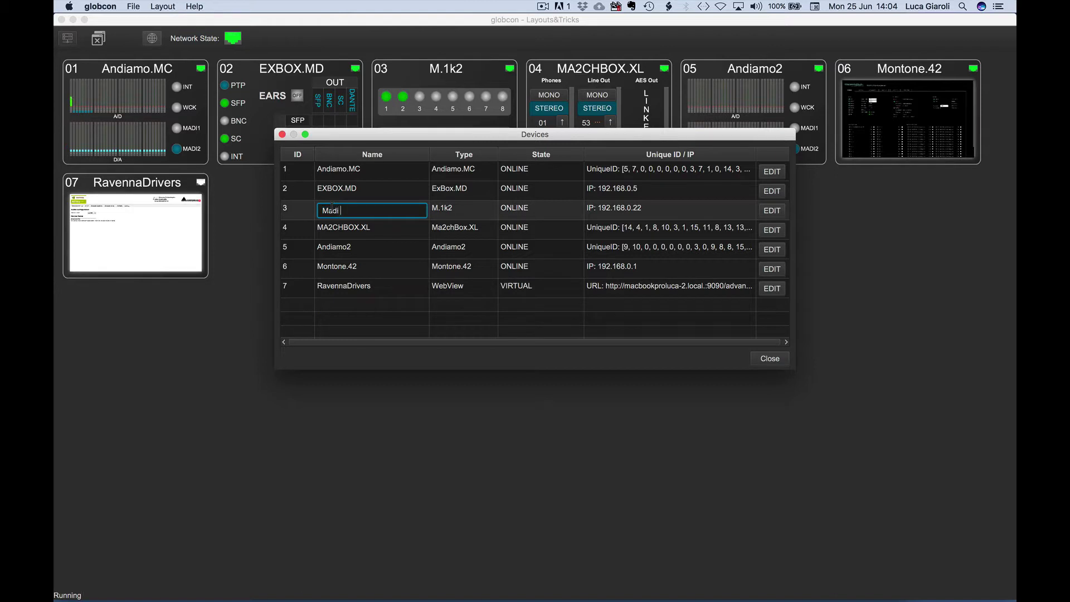
{"action": "key", "text": "Return"}
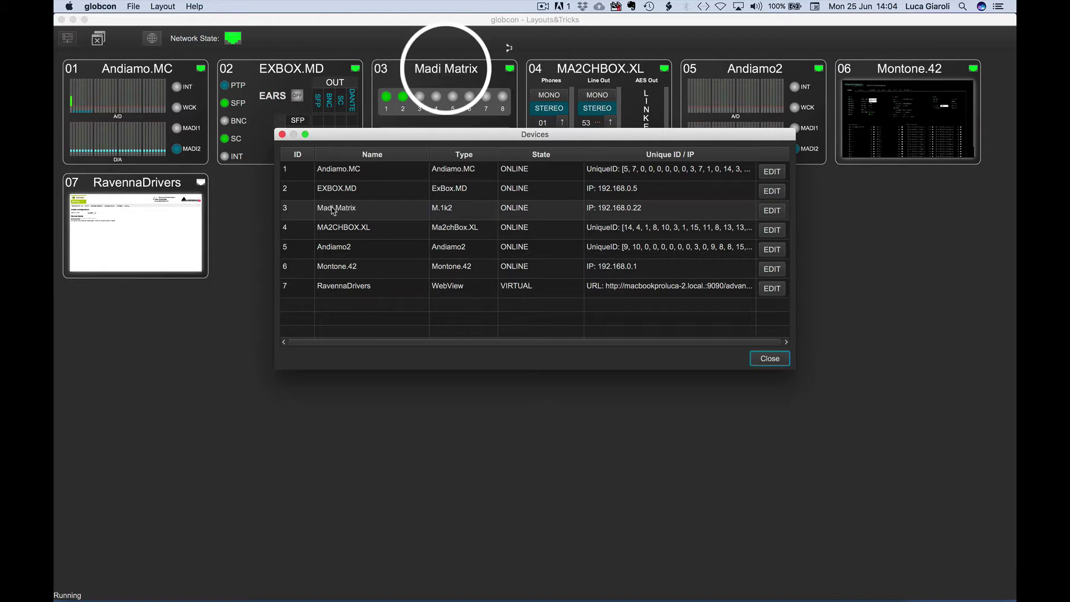
{"action": "left_click", "coordinate": [765, 363]}
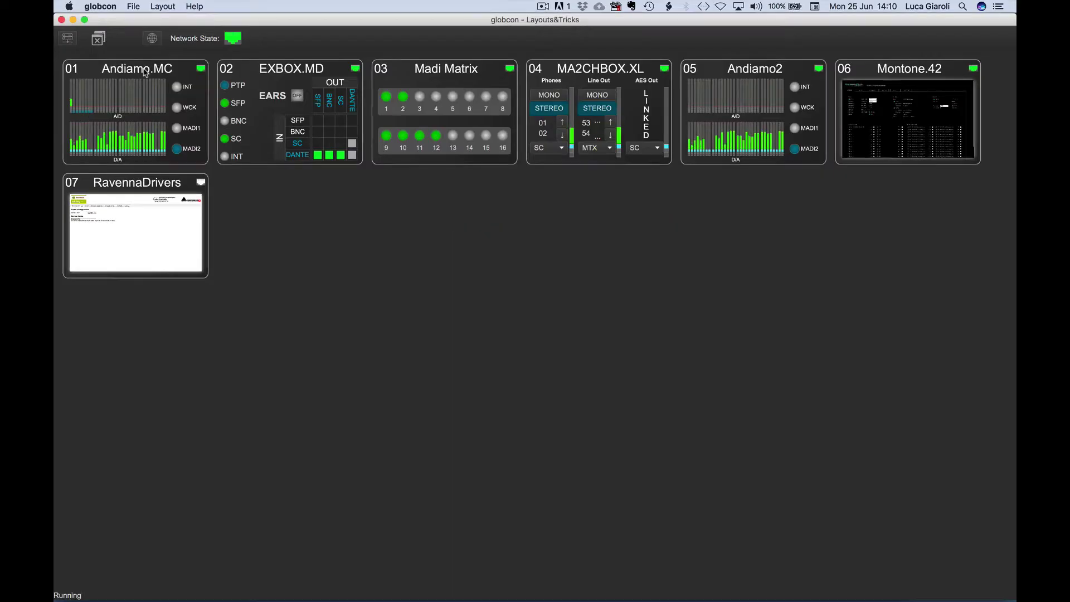
Open the Andiamo.MC, Andiamo2 and MA2CHBOX.XL control windows and arrange them without overlapping each other
{"action": "double_click", "coordinate": [145, 71]}
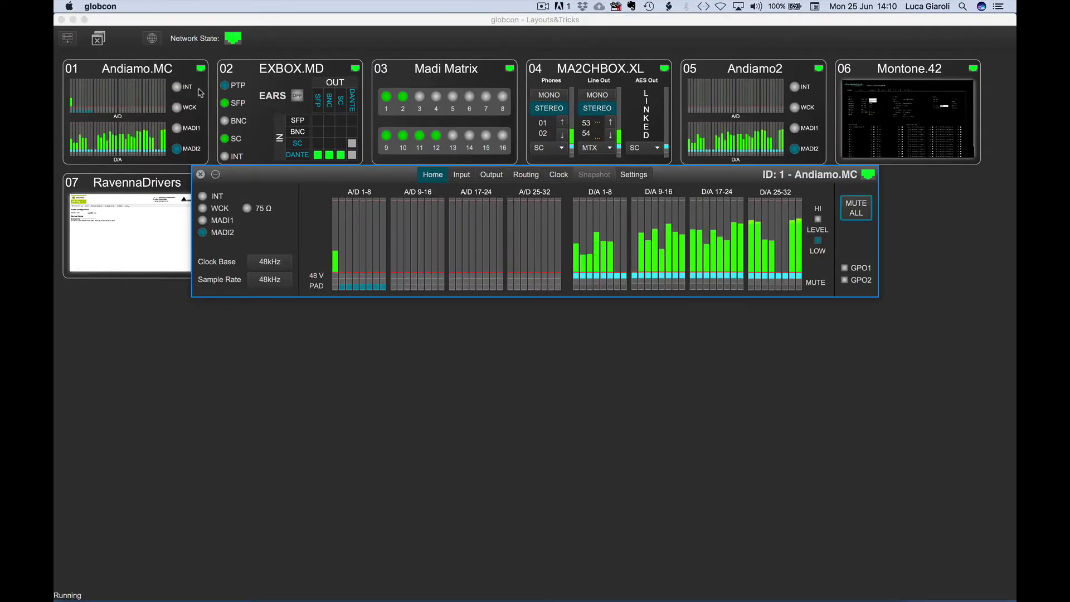
{"action": "left_click_drag", "start_coordinate": [301, 177], "coordinate": [167, 300]}
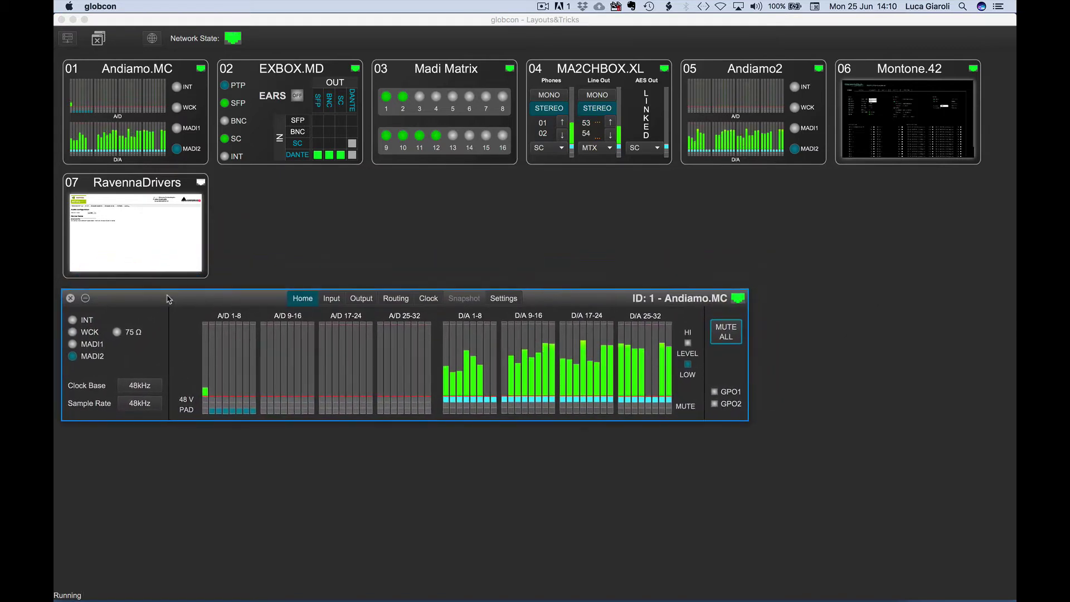
{"action": "double_click", "coordinate": [723, 68]}
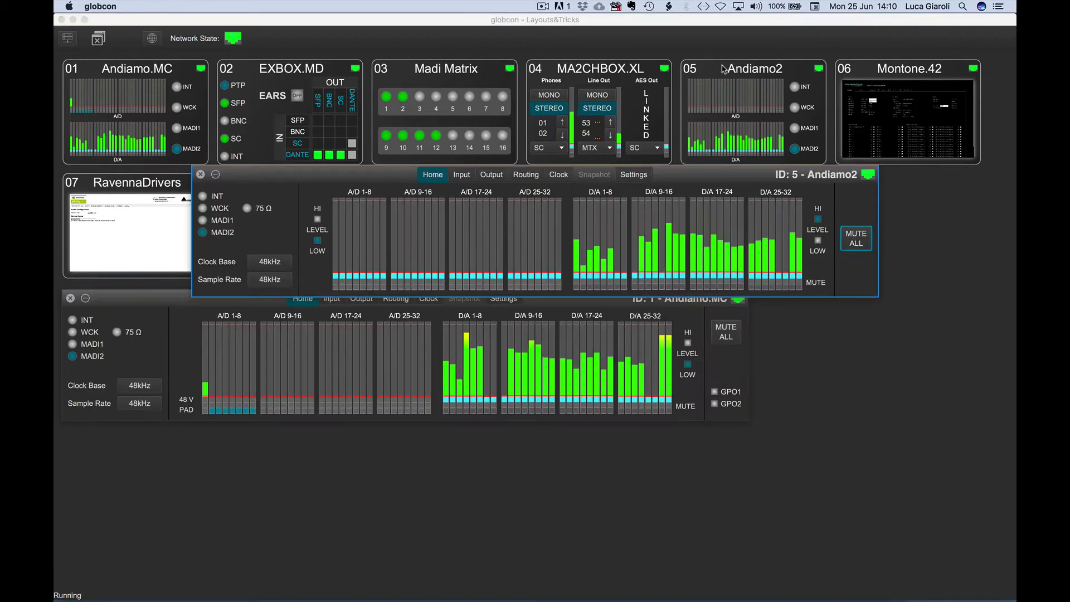
{"action": "left_click_drag", "start_coordinate": [394, 181], "coordinate": [265, 441]}
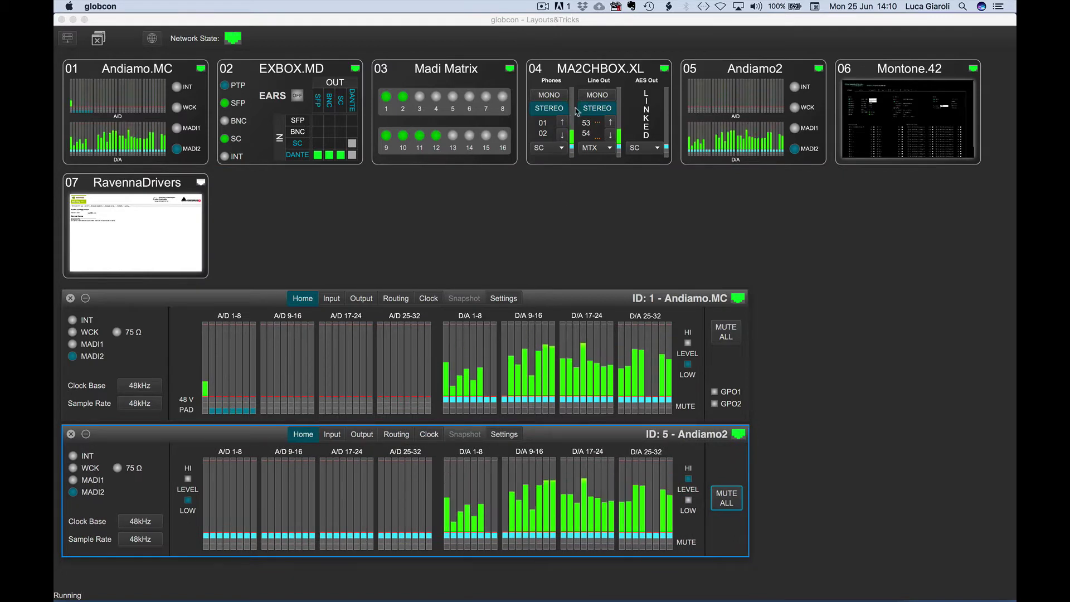
{"action": "double_click", "coordinate": [591, 71]}
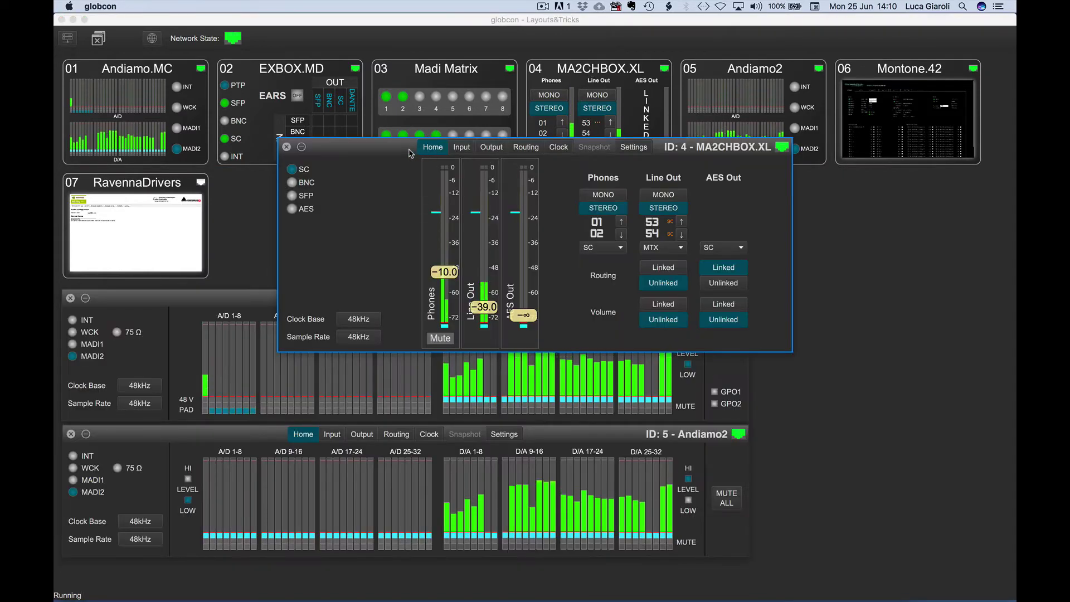
{"action": "left_click_drag", "start_coordinate": [411, 152], "coordinate": [613, 78]}
Save the window arrangement as layout "myname" in slot F4, and overwrite the "my name" layout in slot F3
{"action": "key", "text": "super+l"}
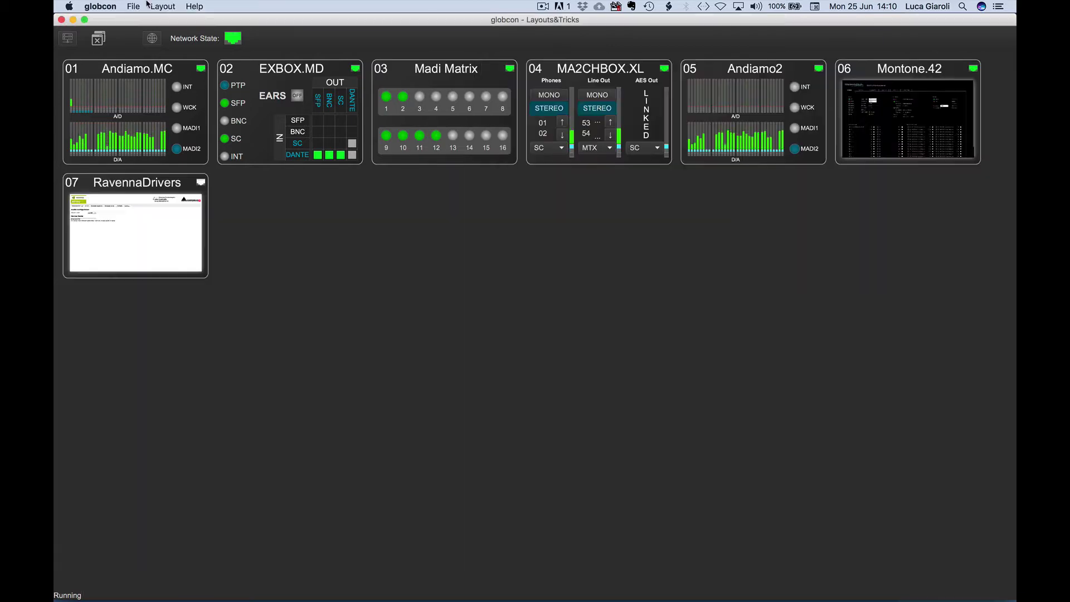
{"action": "left_click", "coordinate": [162, 6]}
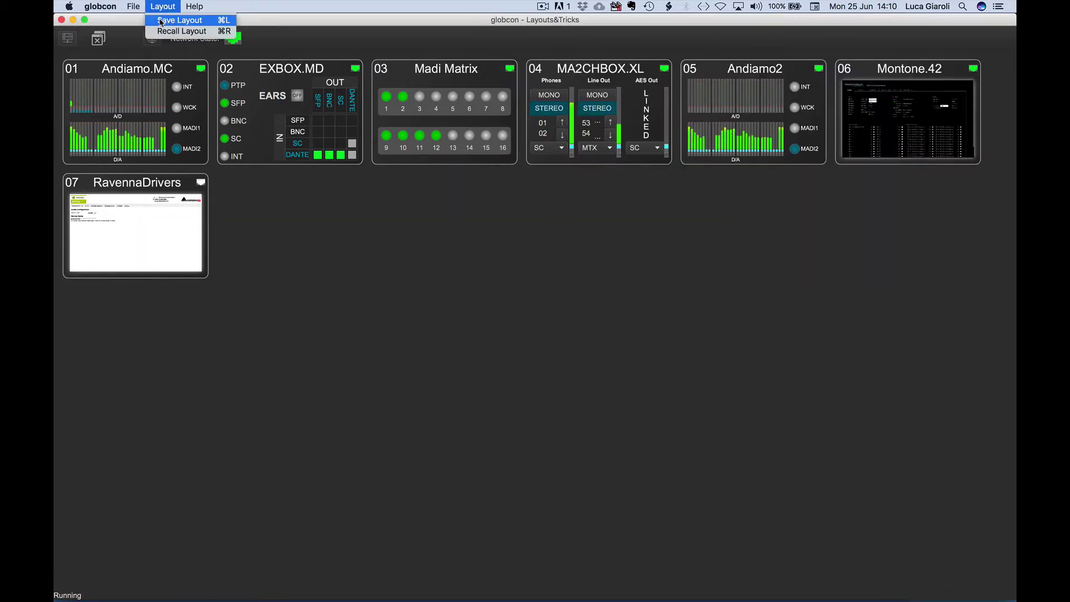
{"action": "left_click", "coordinate": [161, 20]}
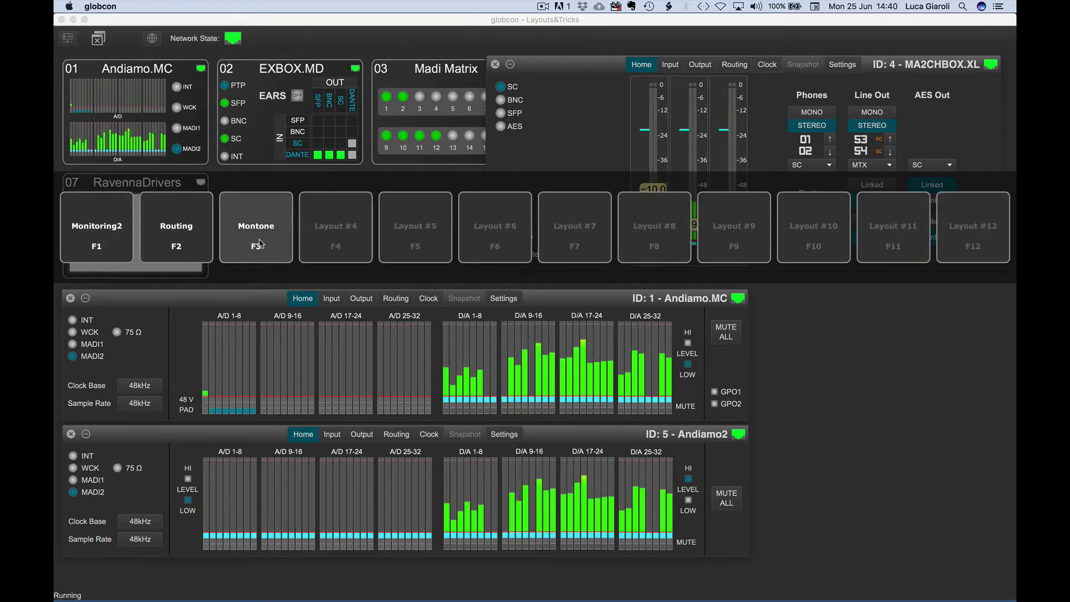
{"action": "left_click", "coordinate": [344, 241]}
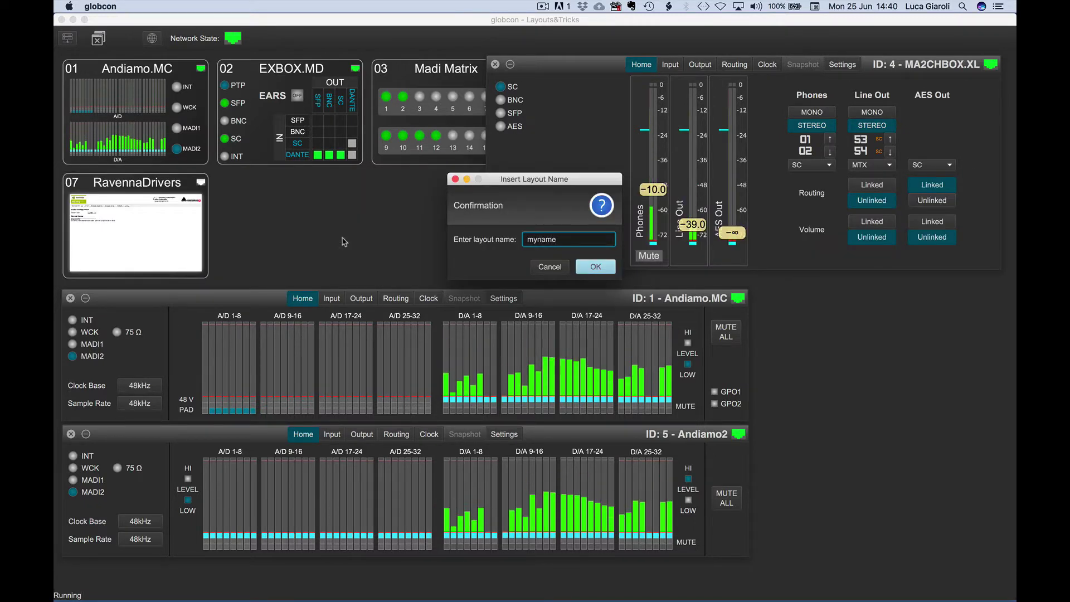
{"action": "key", "text": "Return"}
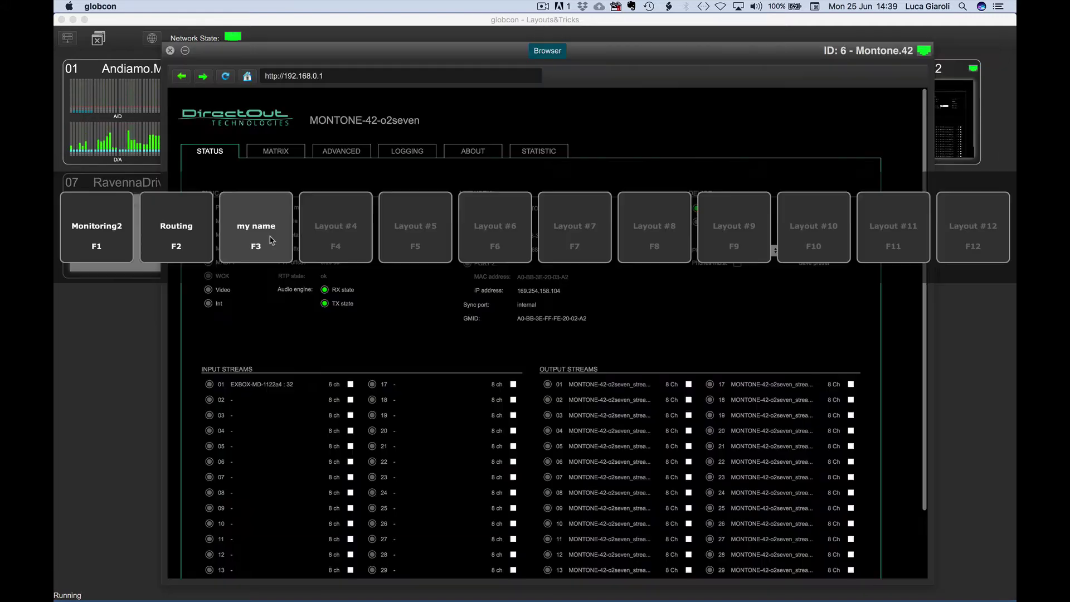
{"action": "left_click", "coordinate": [269, 234]}
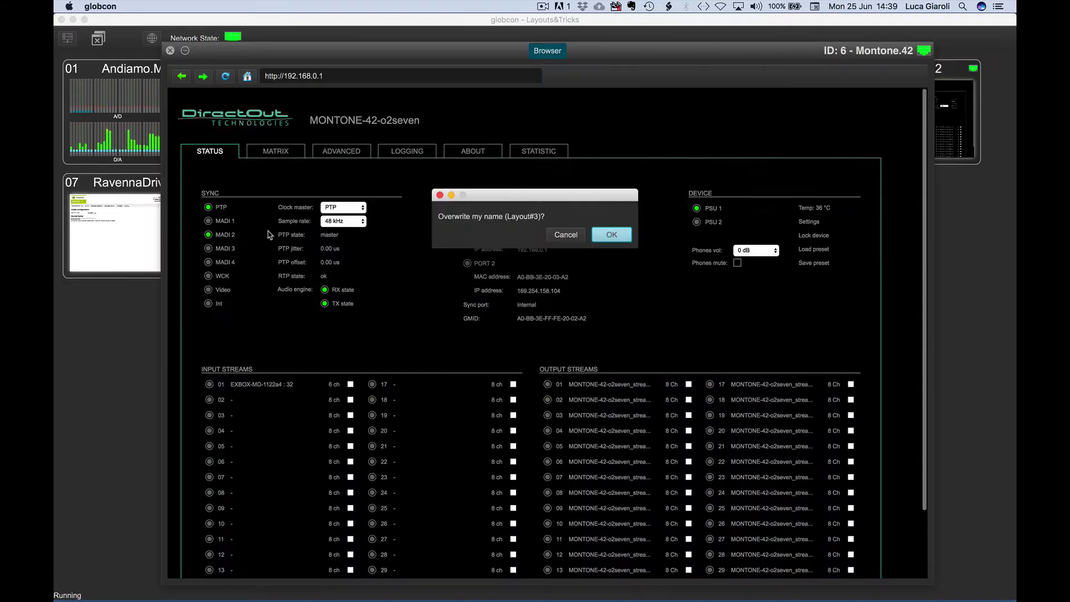
{"action": "left_click", "coordinate": [593, 232]}
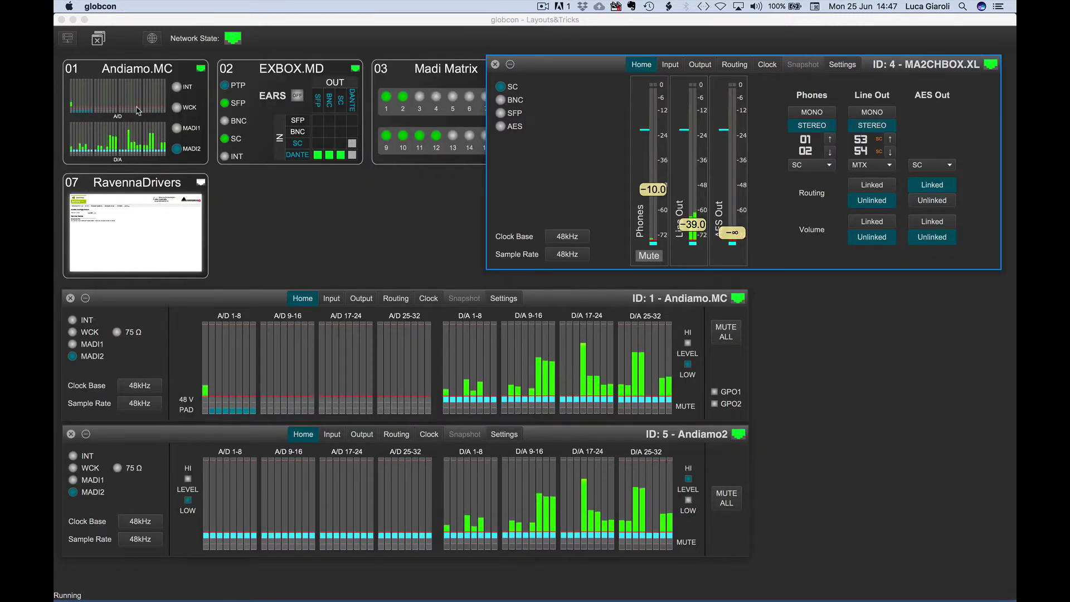
Close all open device windows and recall the Monitoring2 layout
{"action": "left_click", "coordinate": [106, 56]}
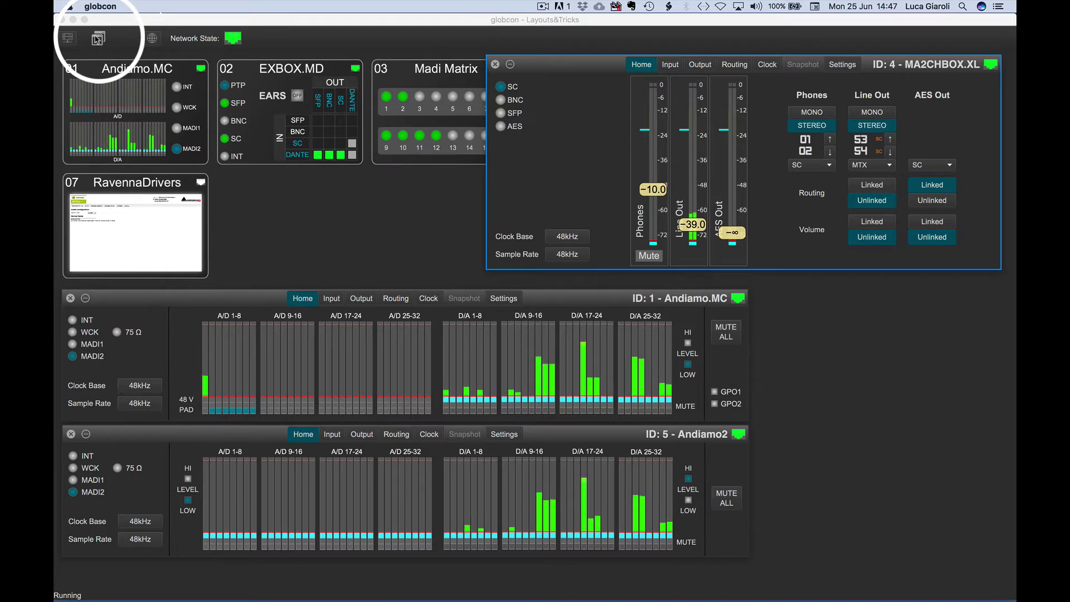
{"action": "left_click", "coordinate": [98, 38]}
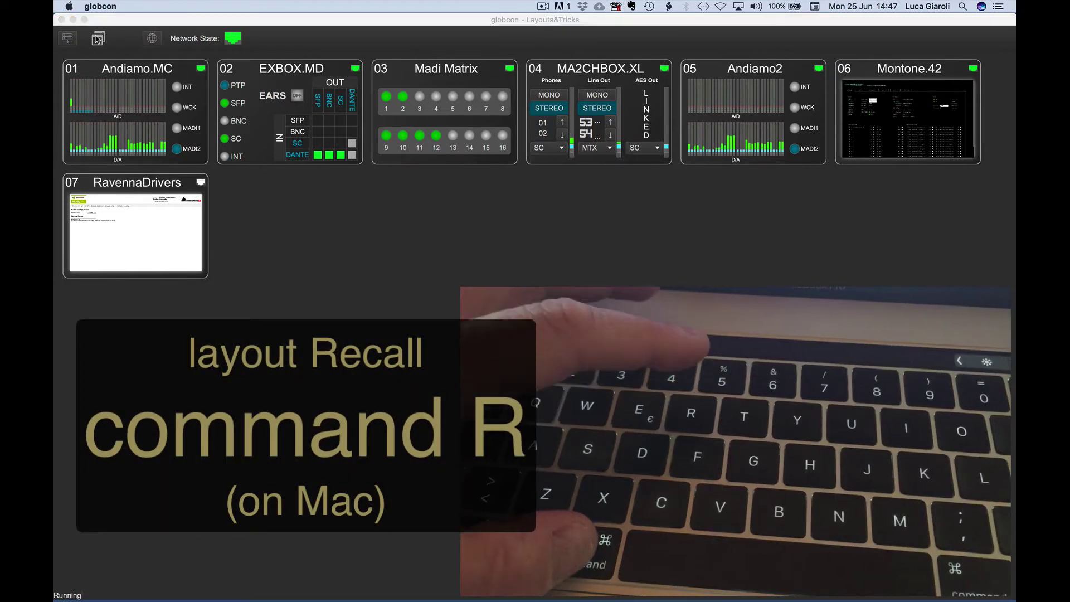
{"action": "key", "text": "super+r"}
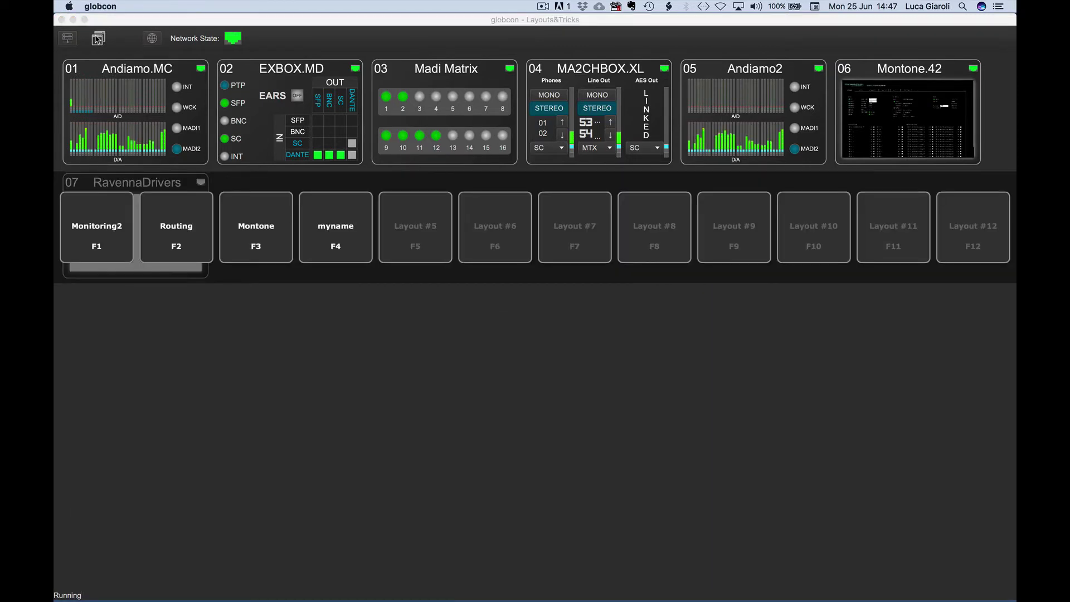
{"action": "left_click", "coordinate": [105, 20]}
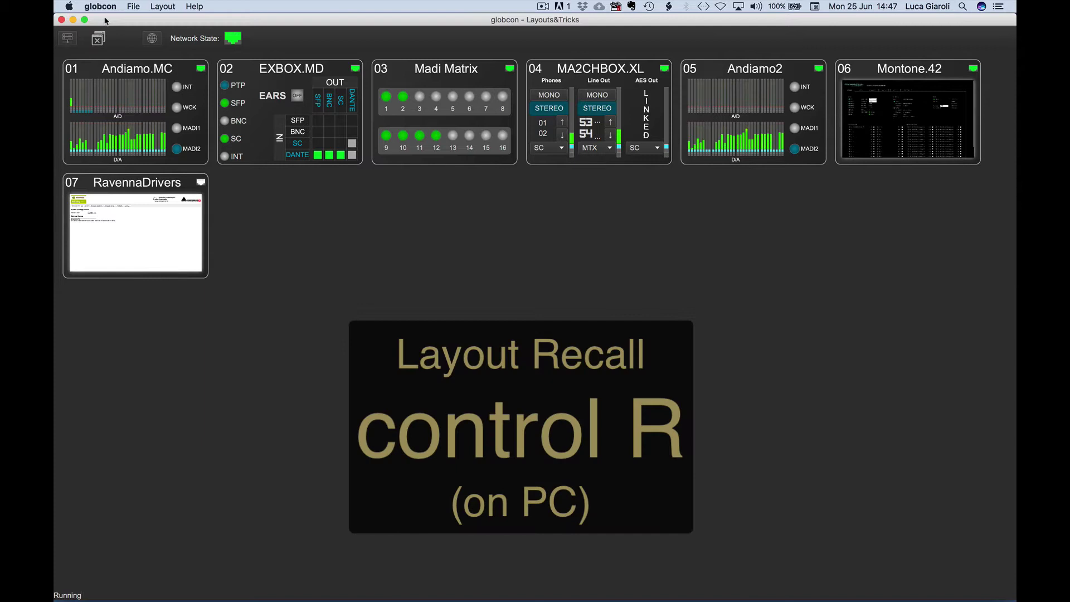
{"action": "left_click", "coordinate": [162, 6]}
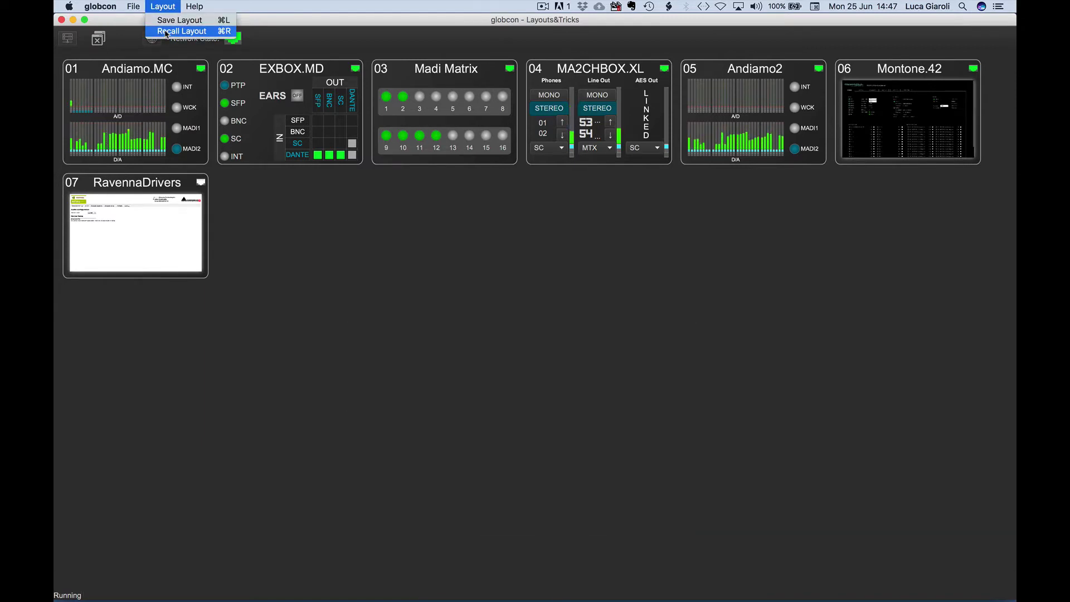
{"action": "left_click", "coordinate": [166, 31]}
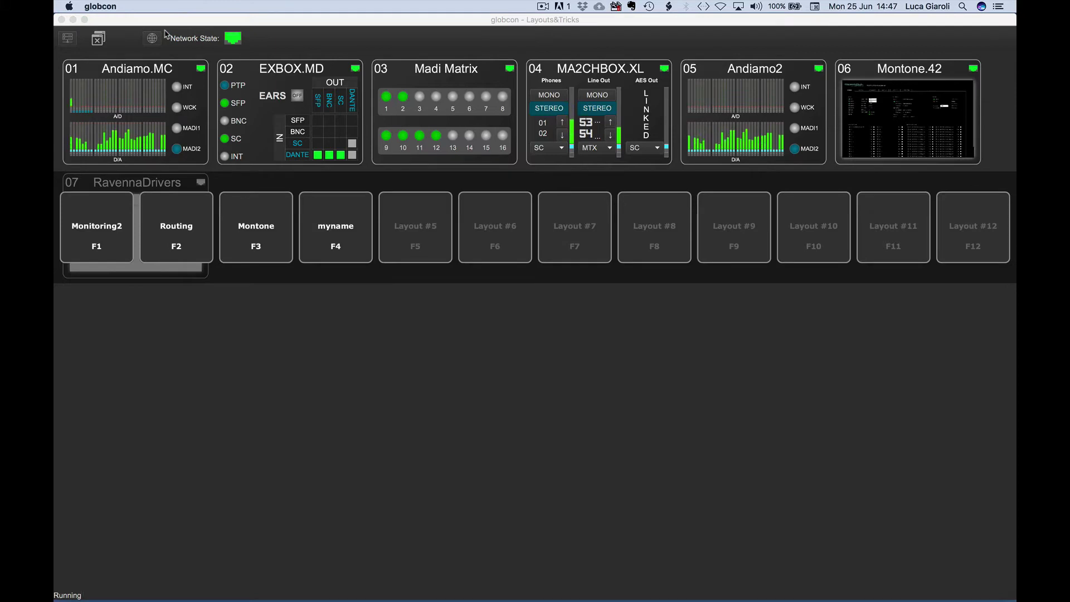
{"action": "left_click", "coordinate": [99, 239]}
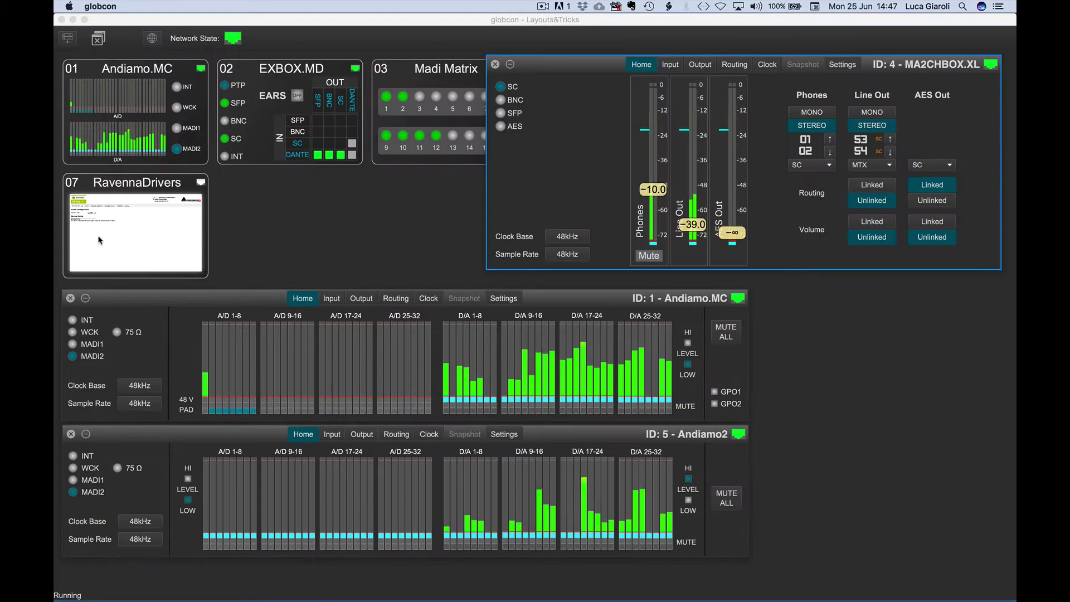
Recall the Montone layout, followed by the Routing layout
{"action": "key", "text": "ctrl+l"}
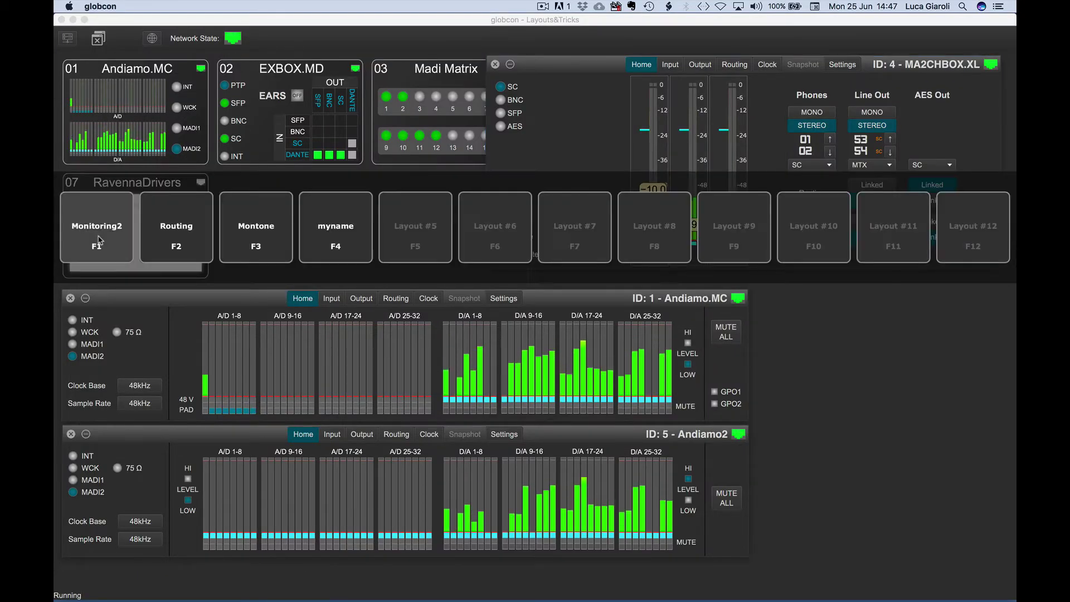
{"action": "left_click", "coordinate": [274, 229]}
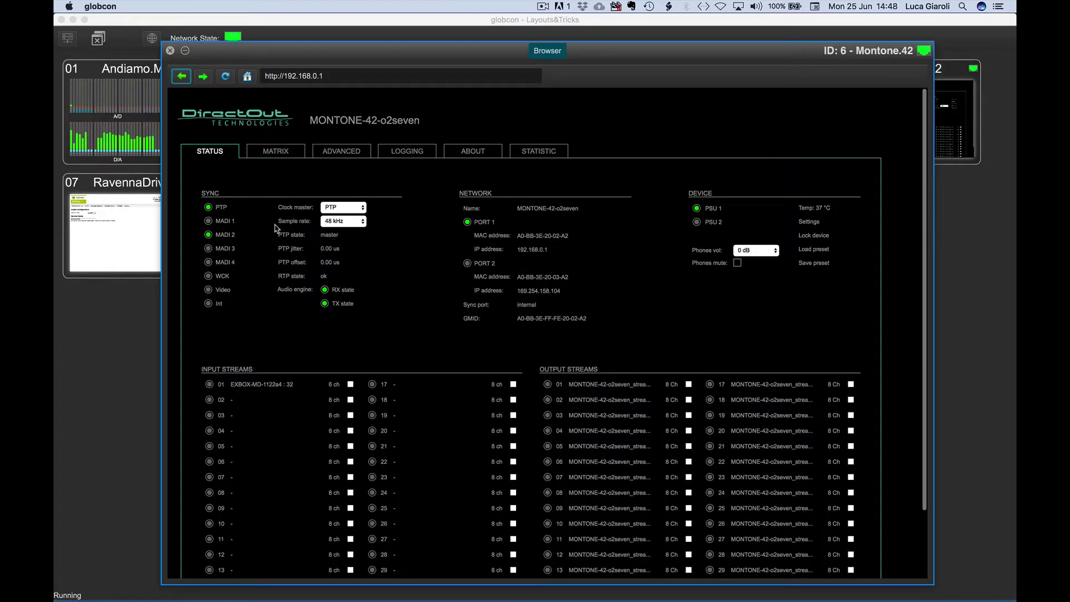
{"action": "key", "text": "ctrl+l"}
{"action": "left_click", "coordinate": [194, 223]}
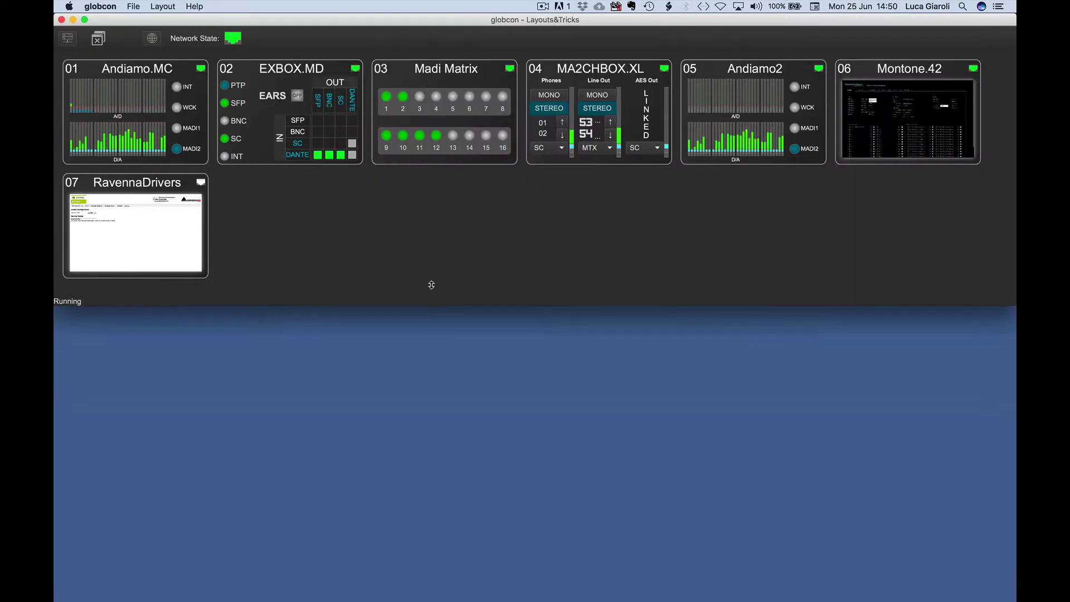
Shrink the main window to a single row of devices and open the MA2CHBOX.XL, Andiamo2 and Andiamo.MC windows beneath it
{"action": "left_click_drag", "start_coordinate": [429, 310], "coordinate": [426, 180]}
{"action": "double_click", "coordinate": [565, 76]}
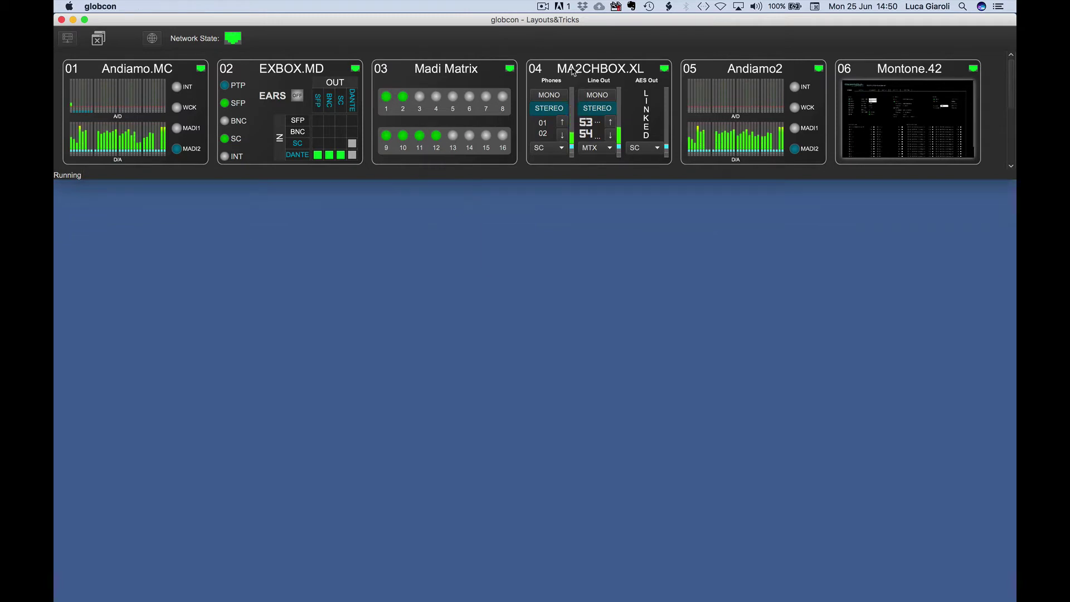
{"action": "left_click_drag", "start_coordinate": [569, 69], "coordinate": [586, 185]}
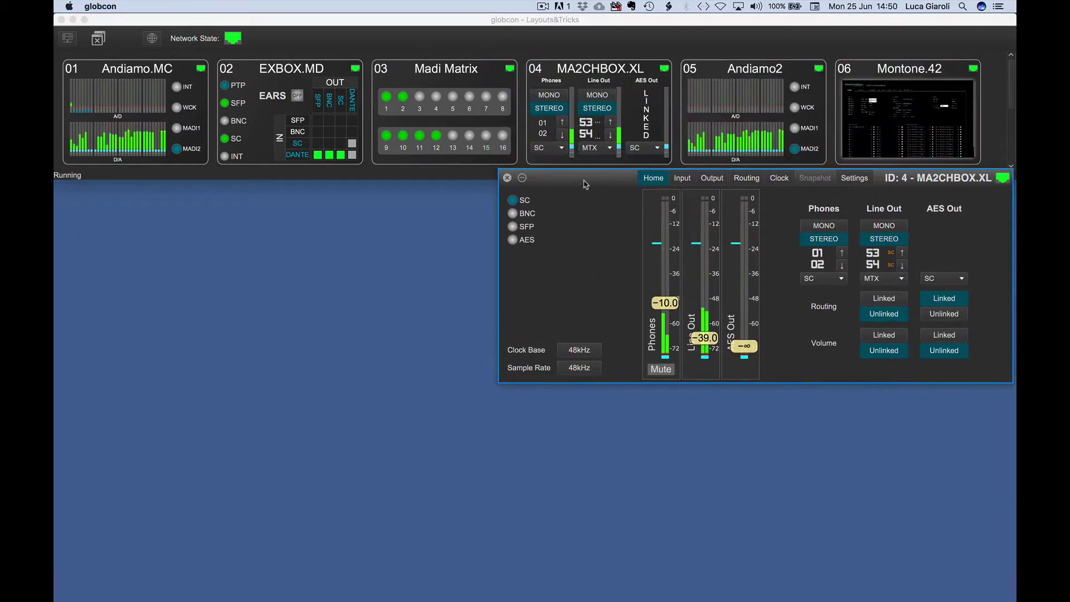
{"action": "double_click", "coordinate": [755, 69]}
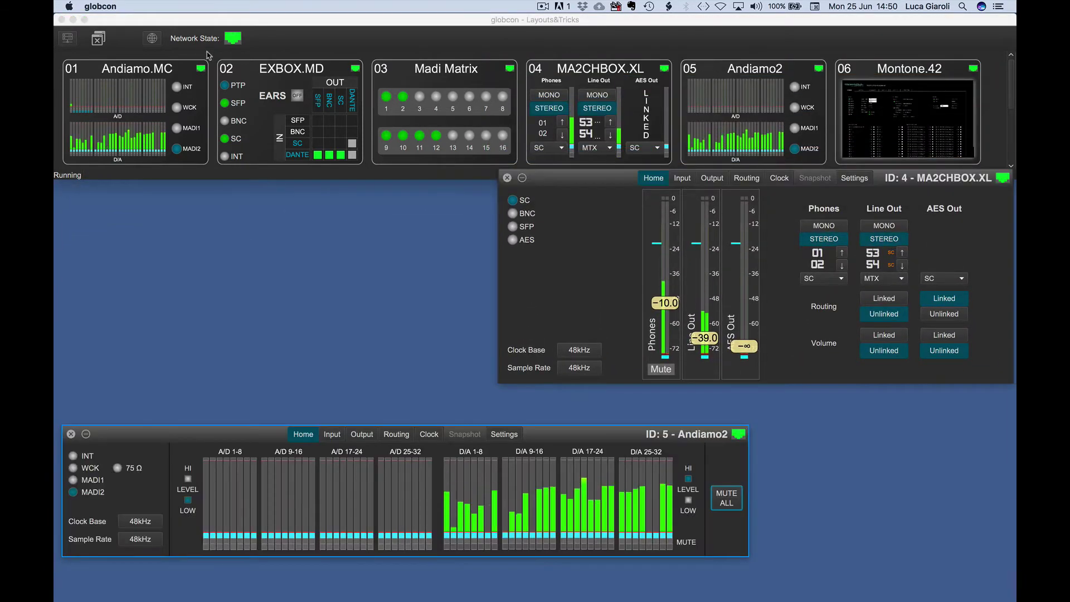
{"action": "double_click", "coordinate": [154, 74]}
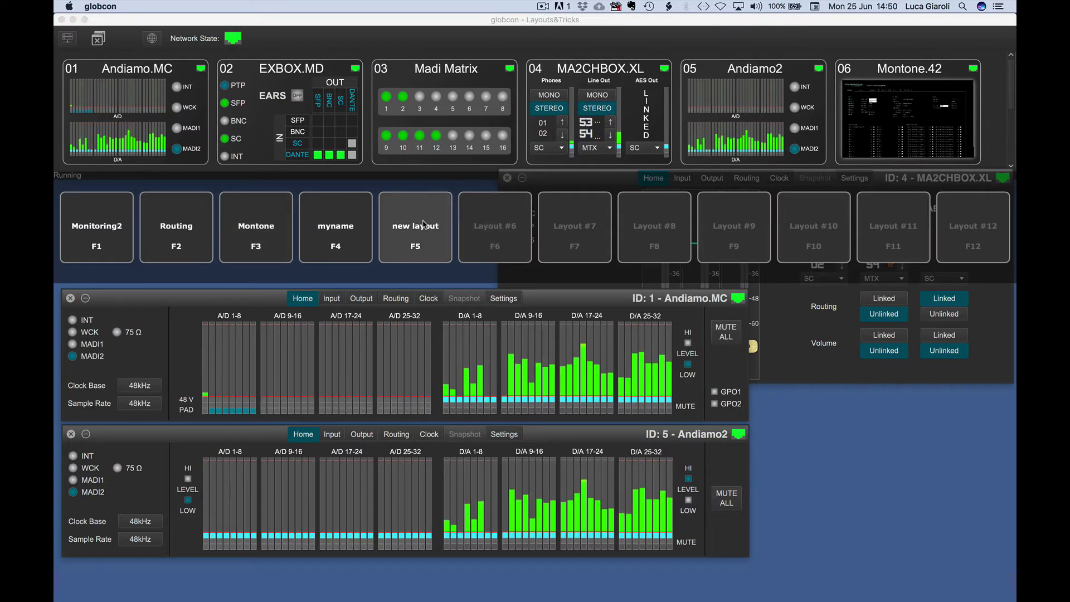
Overwrite the layout in slot F5 with the current window arrangement, keeping the name "new layout"
{"action": "left_click", "coordinate": [428, 225]}
{"action": "left_click", "coordinate": [611, 235]}
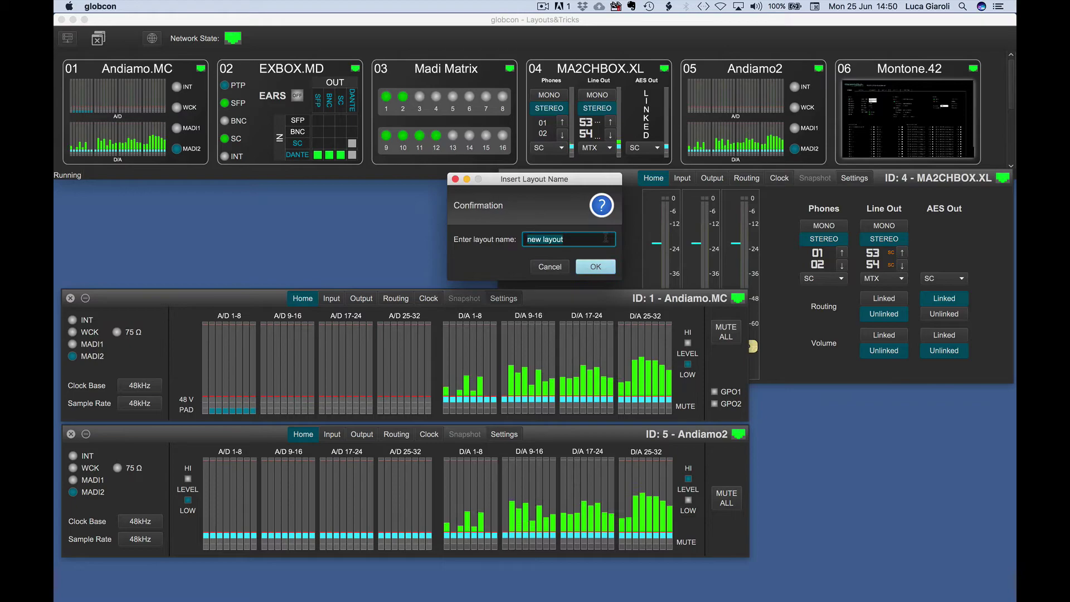
{"action": "left_click", "coordinate": [601, 270]}
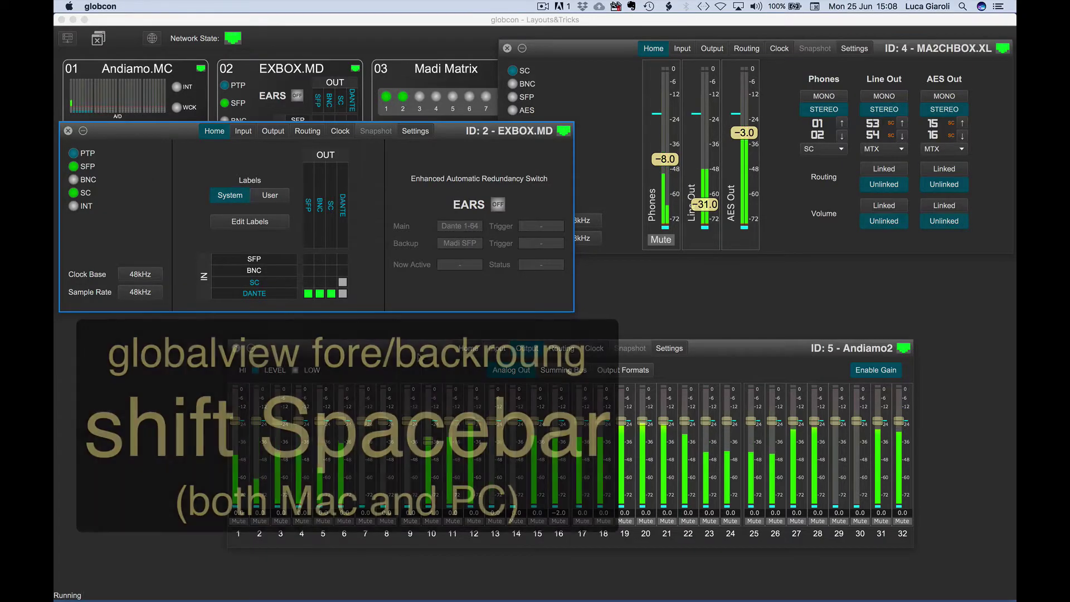
Bring the global view to the foreground and send it back behind the device windows
{"action": "key", "text": "shift+space"}
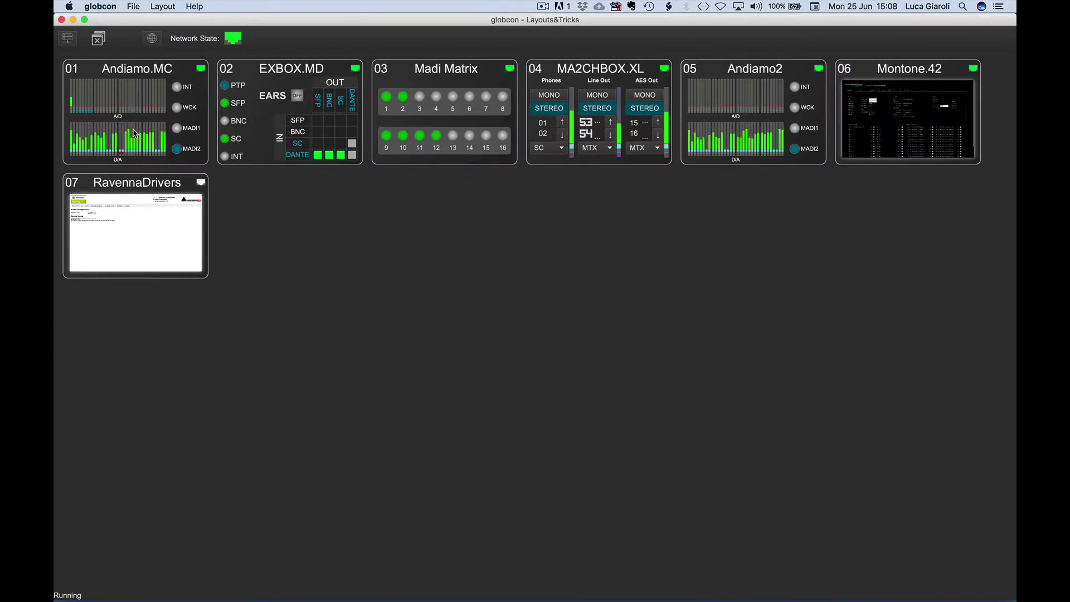
{"action": "key", "text": "shift+space"}
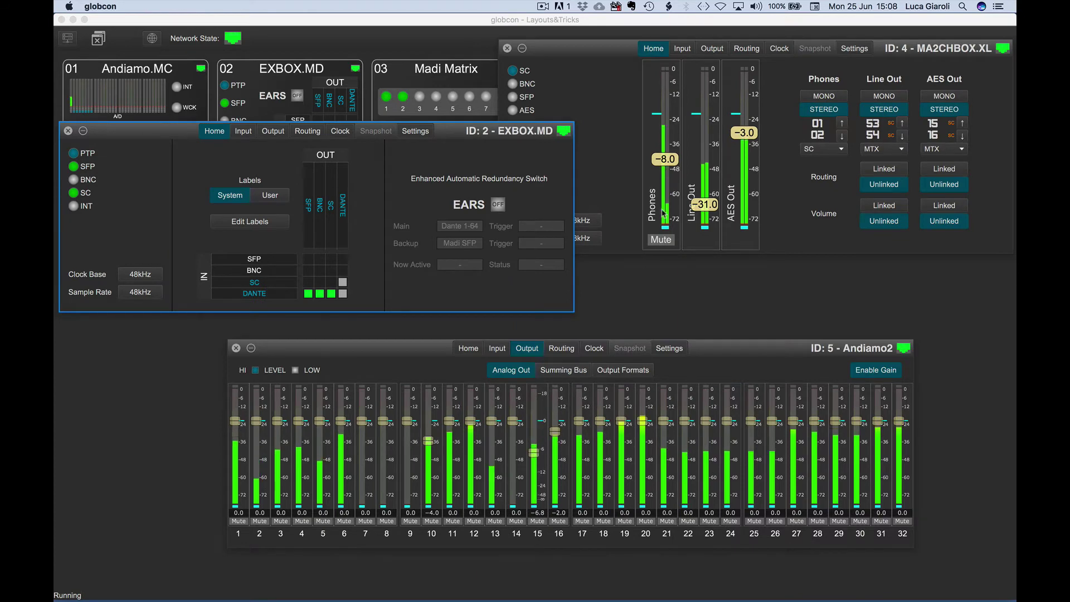
Toggle the global view once more between foreground and background over the open device windows
{"action": "key", "text": "shift+space"}
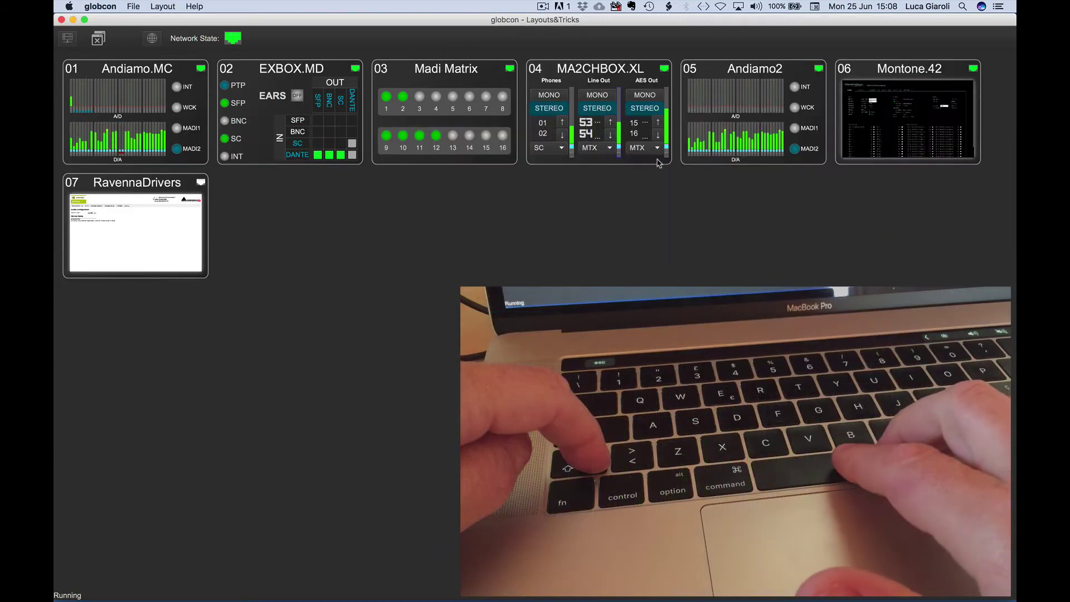
{"action": "left_click", "coordinate": [124, 142]}
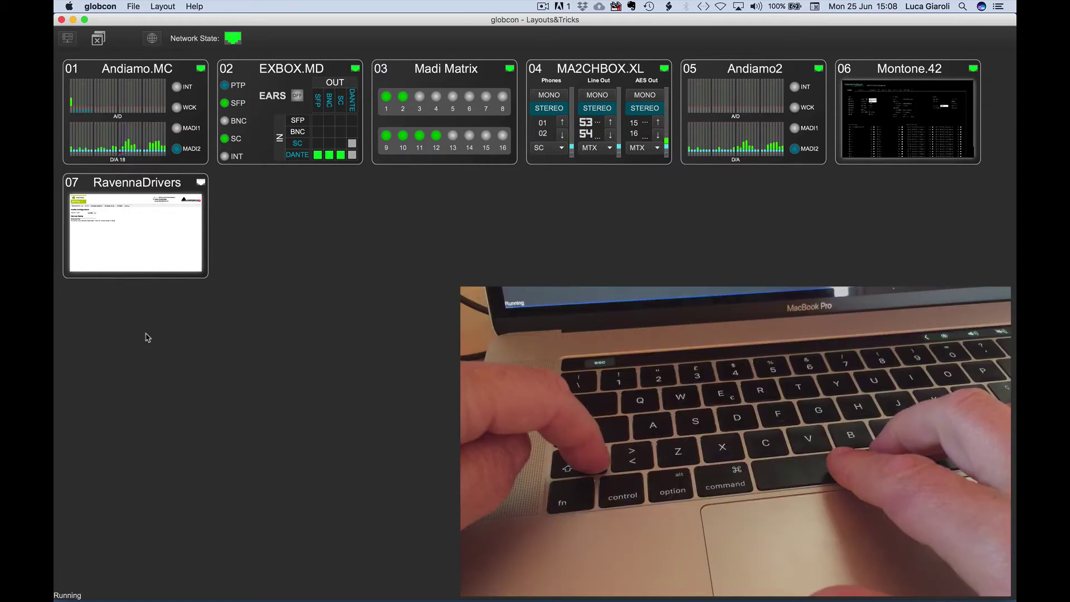
{"action": "key", "text": "shift+space"}
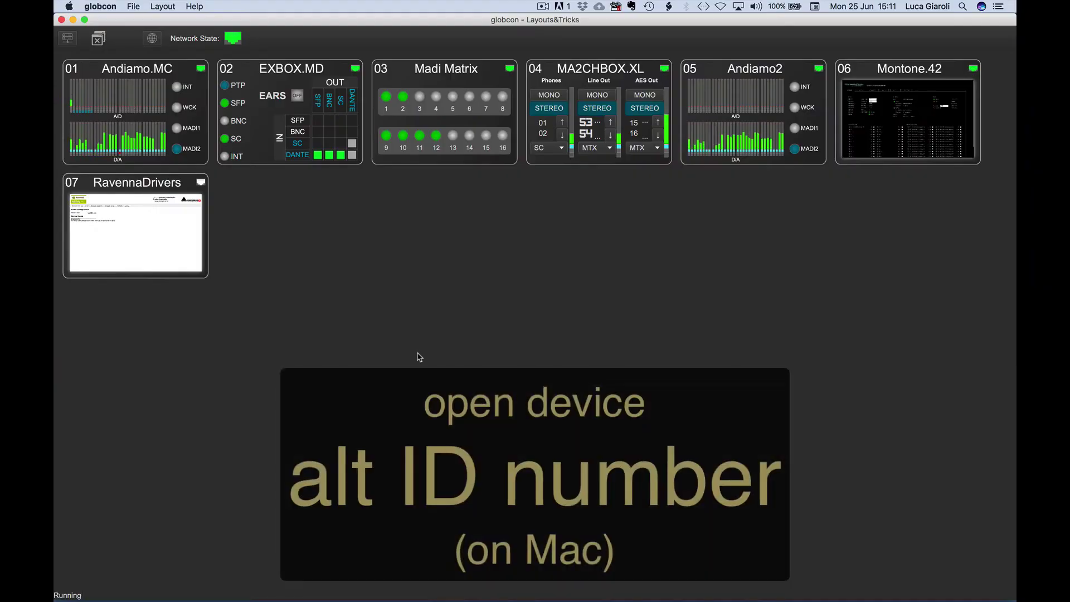
Open the windows of devices 1 to 7 in ID order, from Andiamo.MC to RavennaDrivers
{"action": "key", "text": "alt+1"}
{"action": "key", "text": "alt+2"}
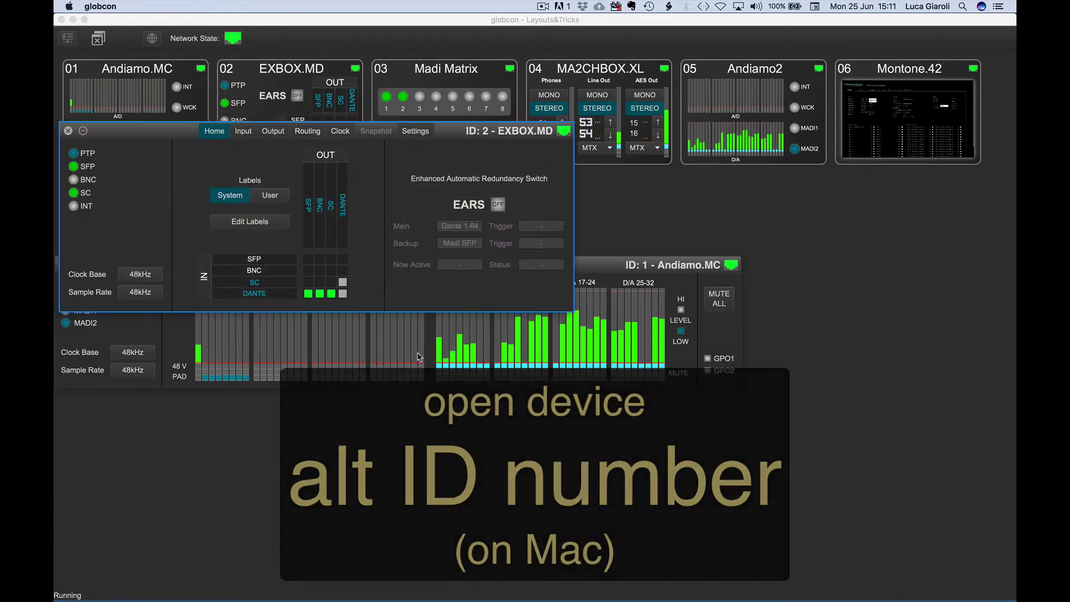
{"action": "key", "text": "alt+3"}
{"action": "key", "text": "alt+4"}
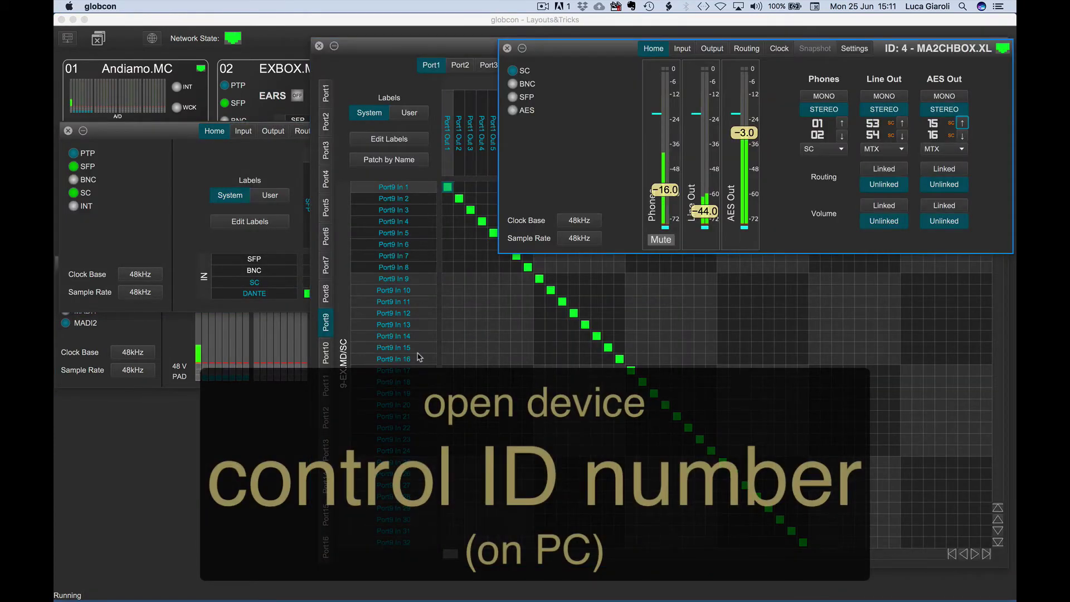
{"action": "key", "text": "alt+5"}
{"action": "key", "text": "alt+6"}
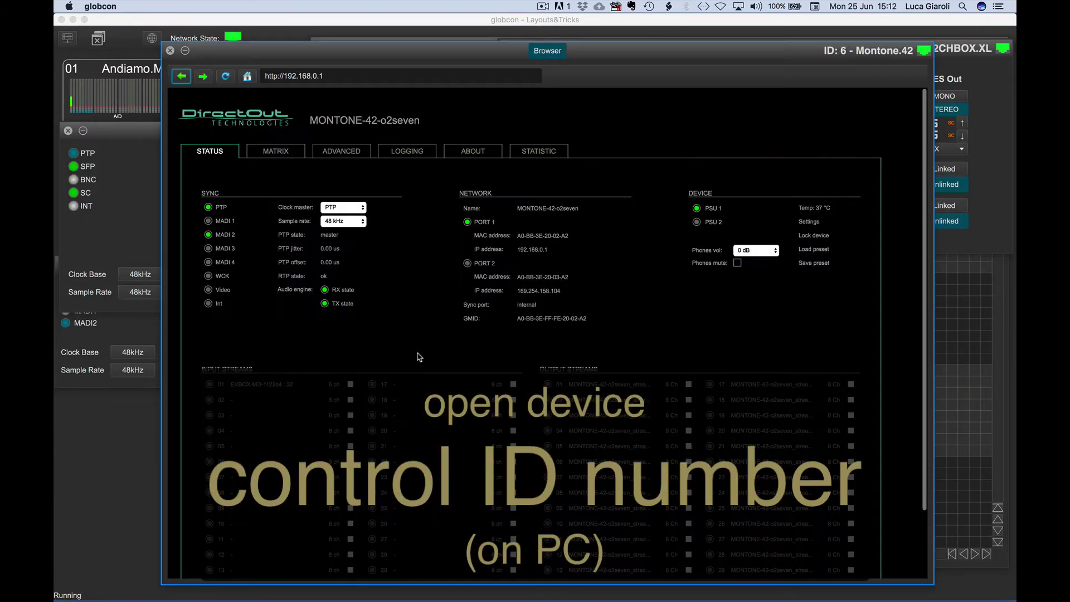
{"action": "key", "text": "alt+7"}
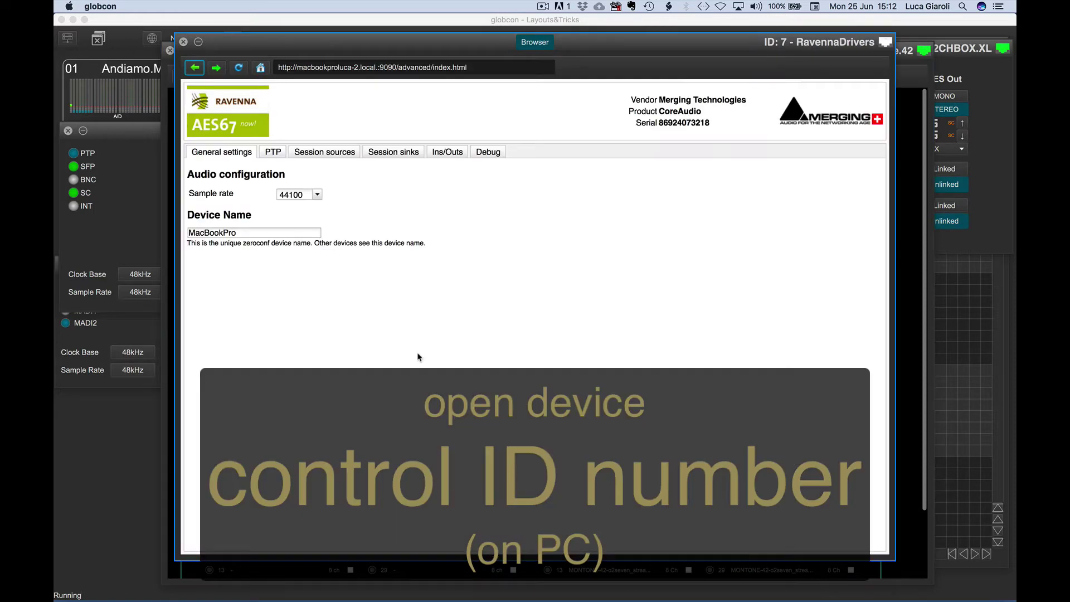
Return to the bare global view and reopen all seven device windows one after another by their IDs
{"action": "key", "text": "Escape"}
{"action": "key", "text": "alt+1"}
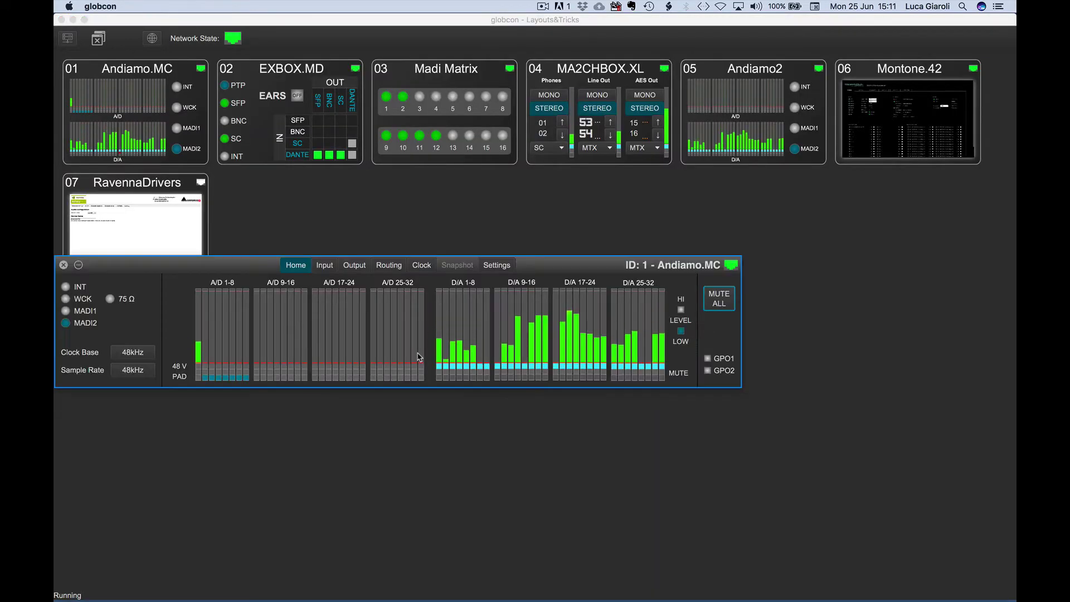
{"action": "key", "text": "alt+2"}
{"action": "key", "text": "alt+3"}
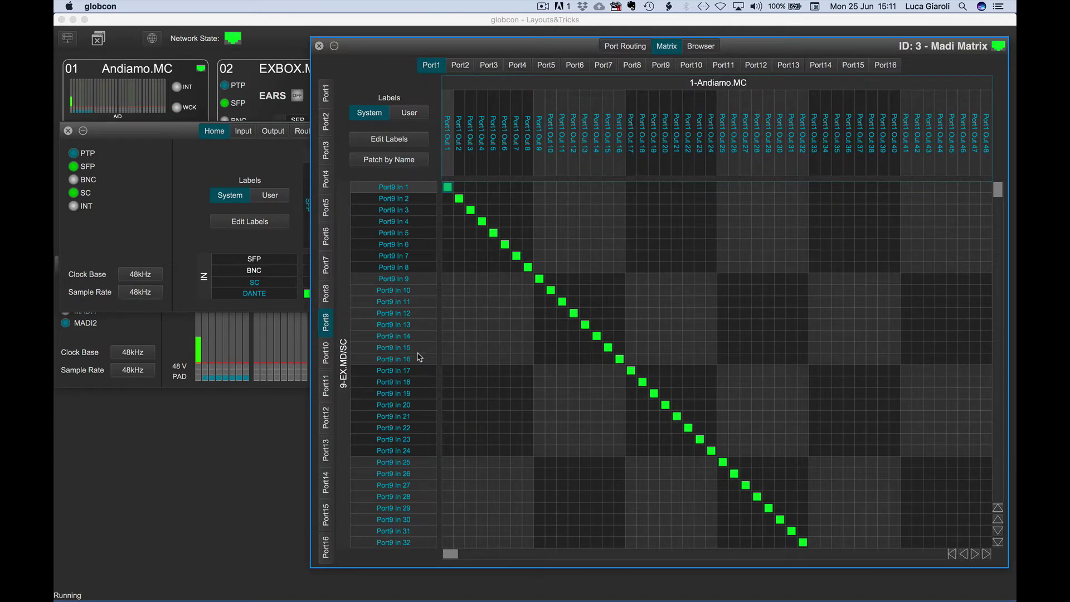
{"action": "key", "text": "alt+4"}
{"action": "key", "text": "alt+5"}
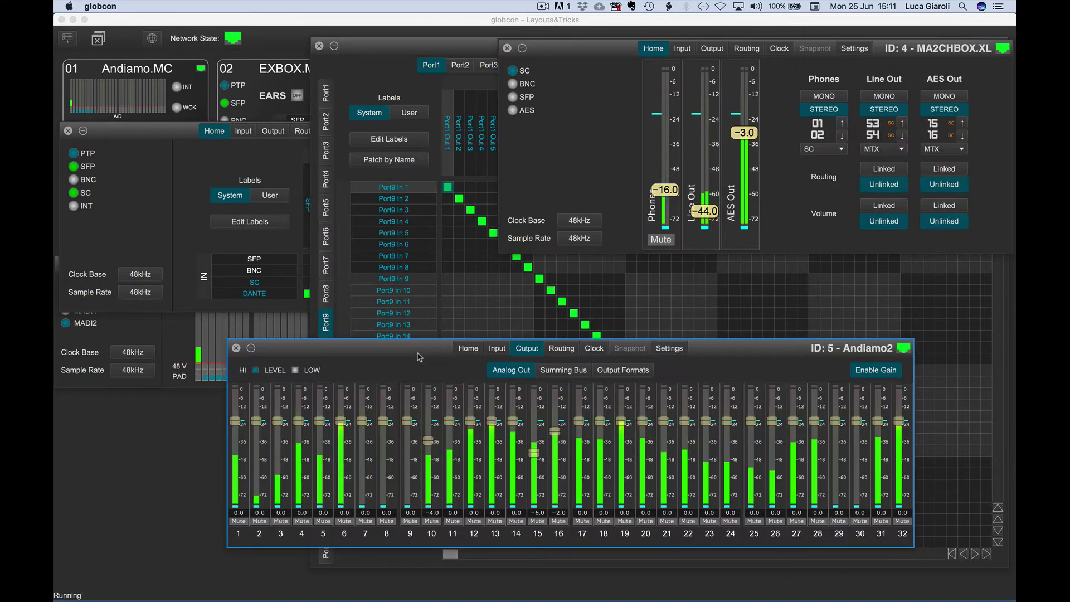
{"action": "key", "text": "alt+6"}
{"action": "key", "text": "alt+7"}
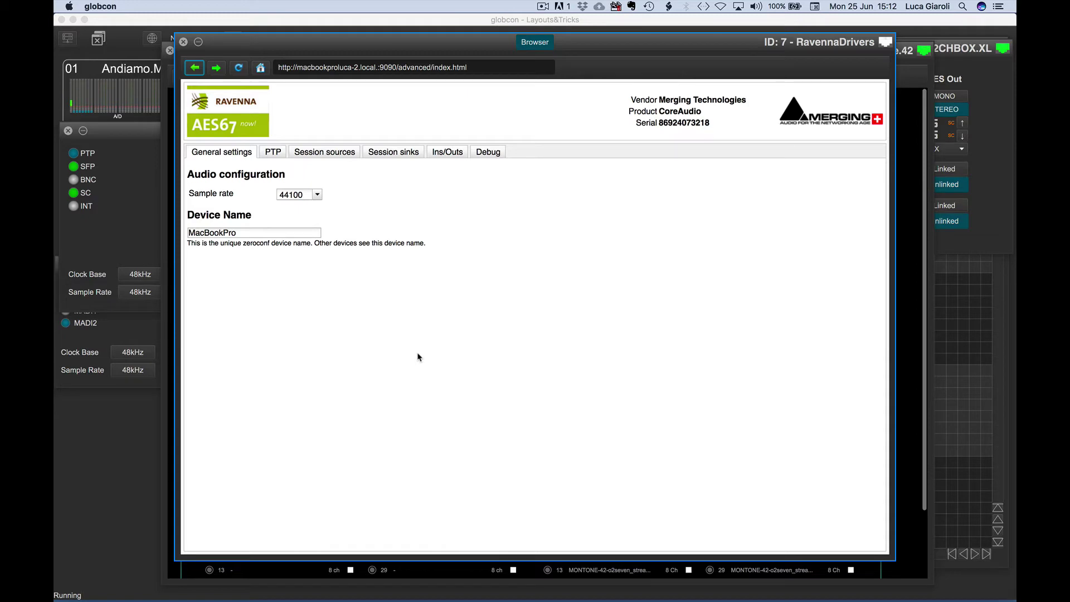
Cycle through all seven open device windows, from Andiamo.MC to RavennaDrivers
{"action": "key", "text": "alt+Tab"}
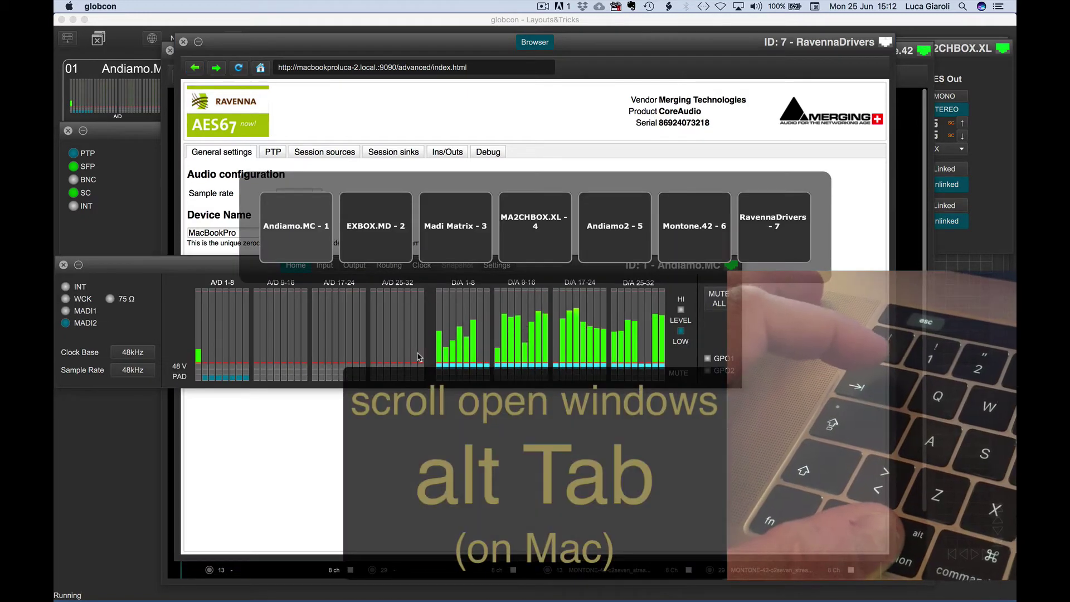
{"action": "key", "text": "alt+Tab"}
{"action": "key", "text": "alt+Tab"}
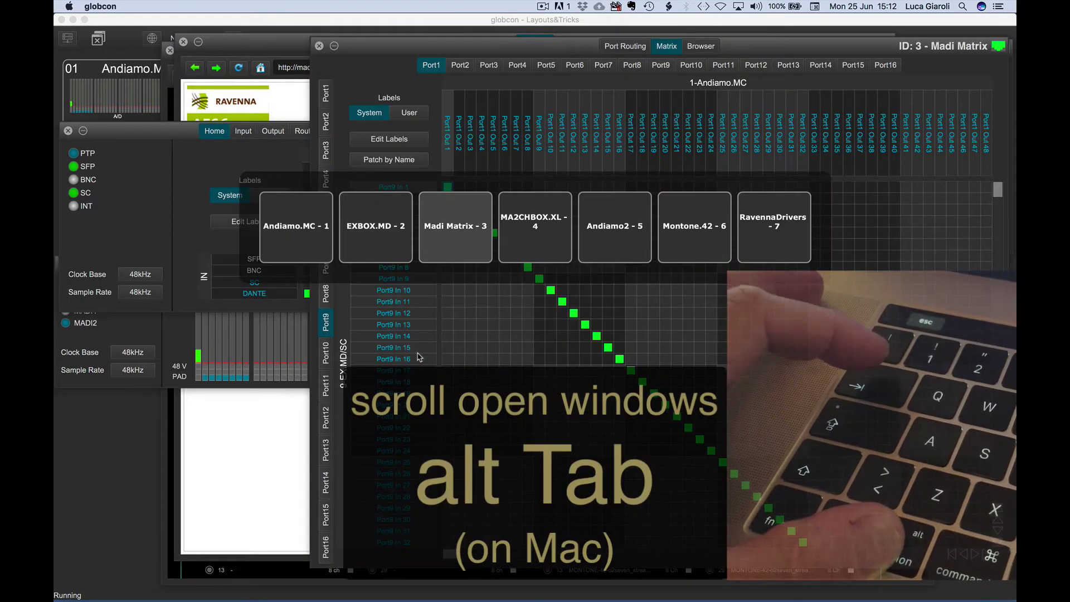
{"action": "key", "text": "alt+Tab"}
{"action": "key", "text": "alt+Tab"}
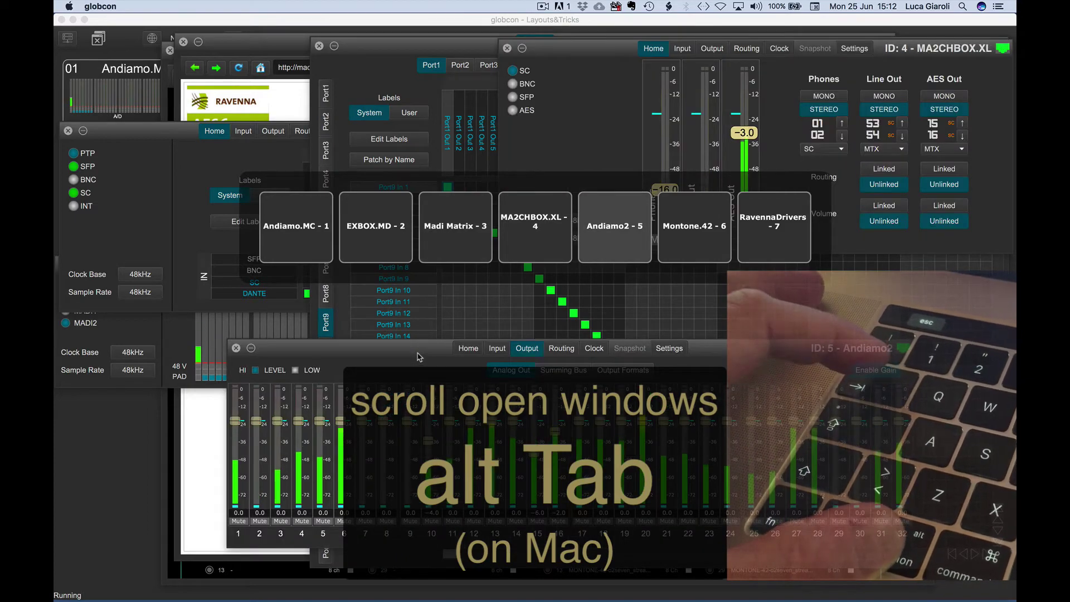
{"action": "key", "text": "alt+Tab"}
{"action": "key", "text": "alt+Tab"}
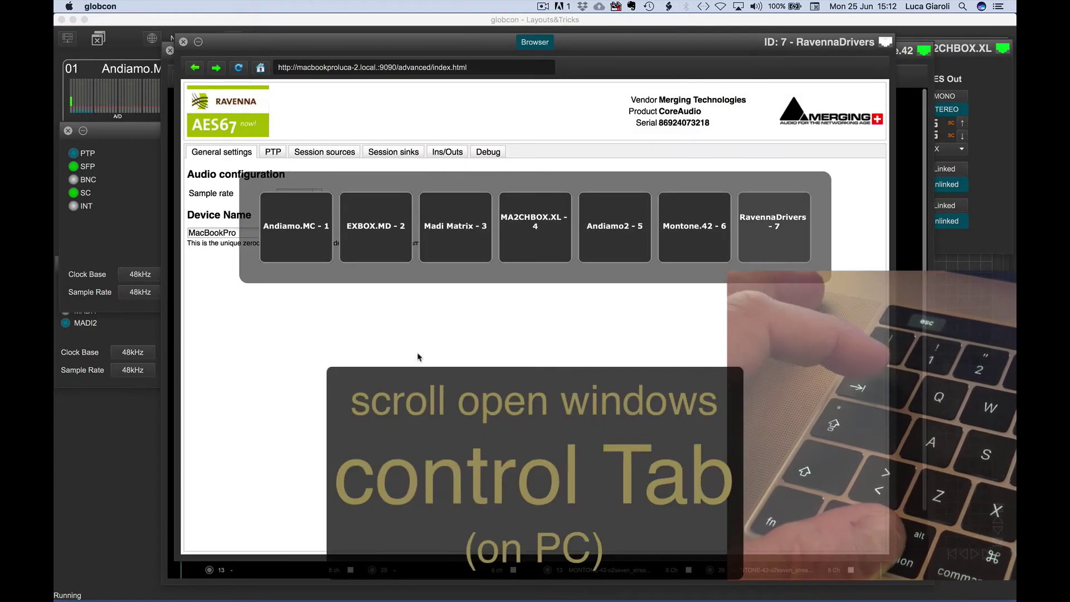
Cycle through the open device windows a second time, from Andiamo.MC up to Montone.42
{"action": "key", "text": "alt+Tab"}
{"action": "key", "text": "alt+Tab"}
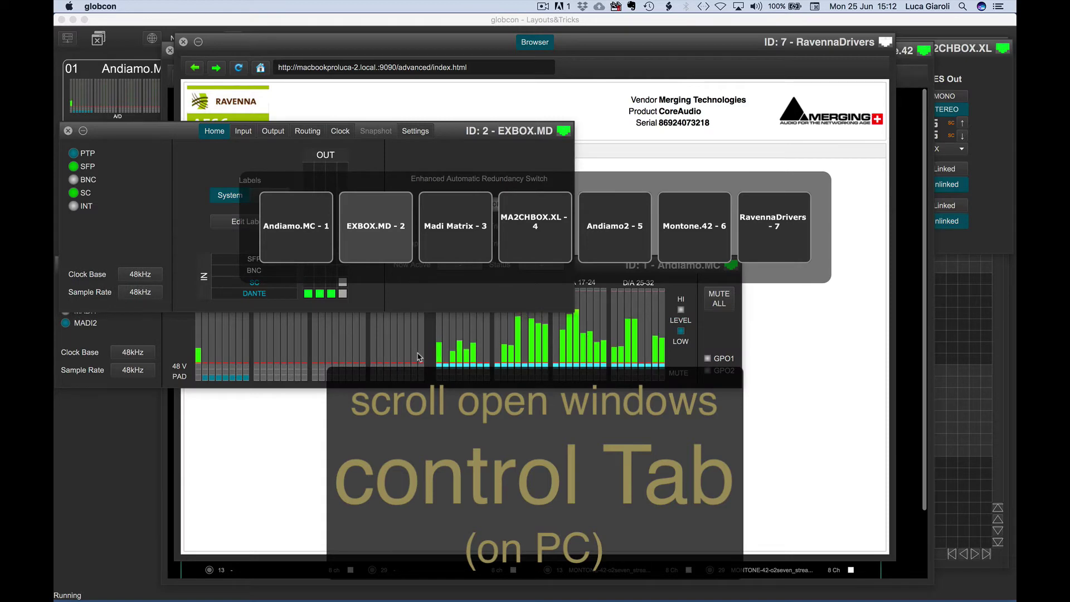
{"action": "key", "text": "alt+Tab"}
{"action": "key", "text": "alt+Tab"}
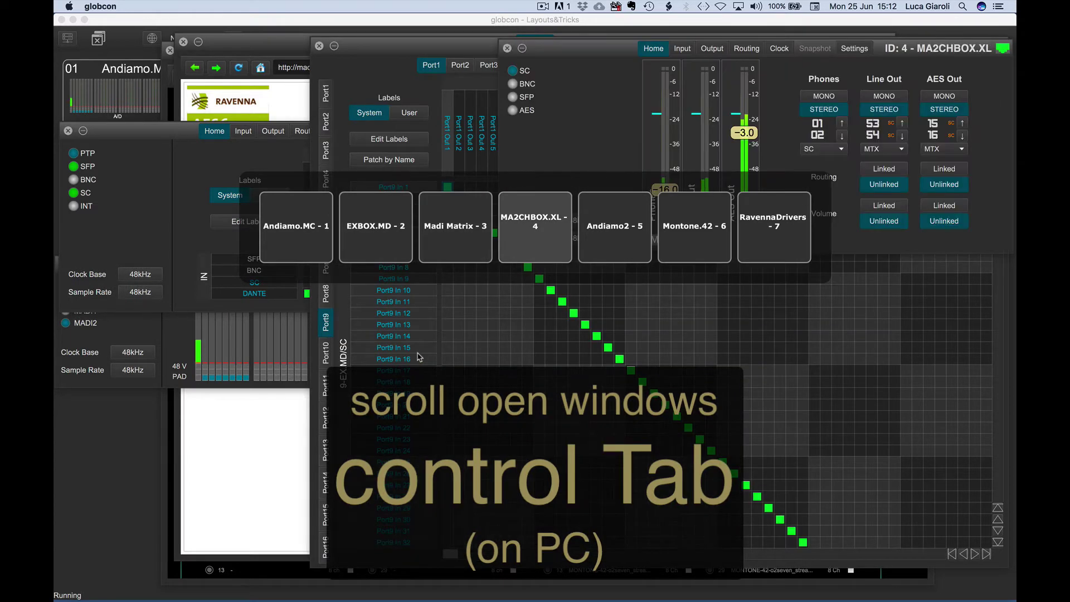
{"action": "key", "text": "alt+Tab"}
{"action": "key", "text": "alt+Tab"}
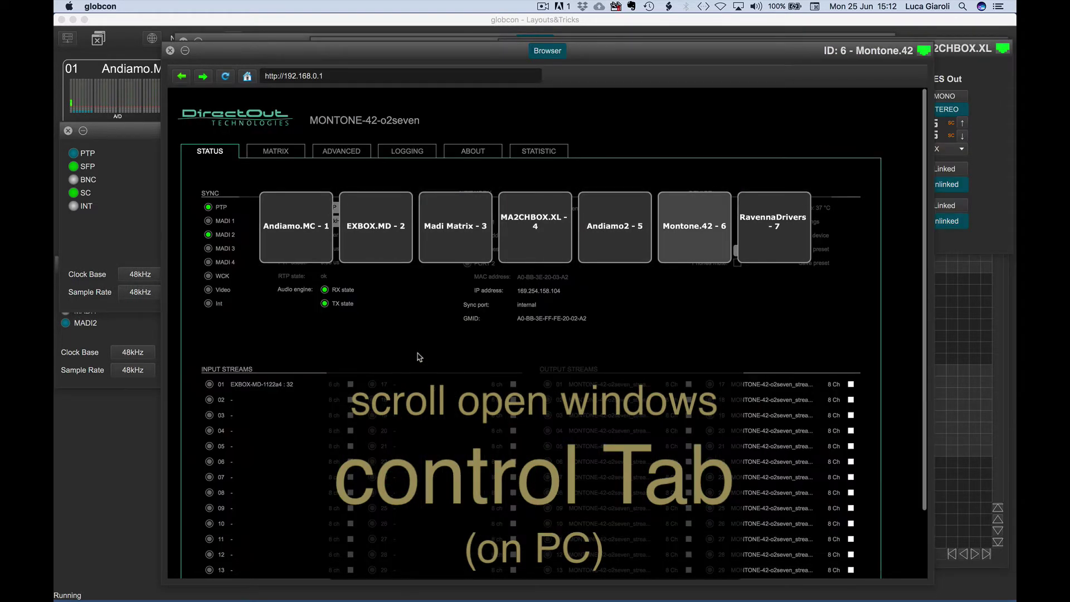
{"action": "key", "text": "alt+Tab"}
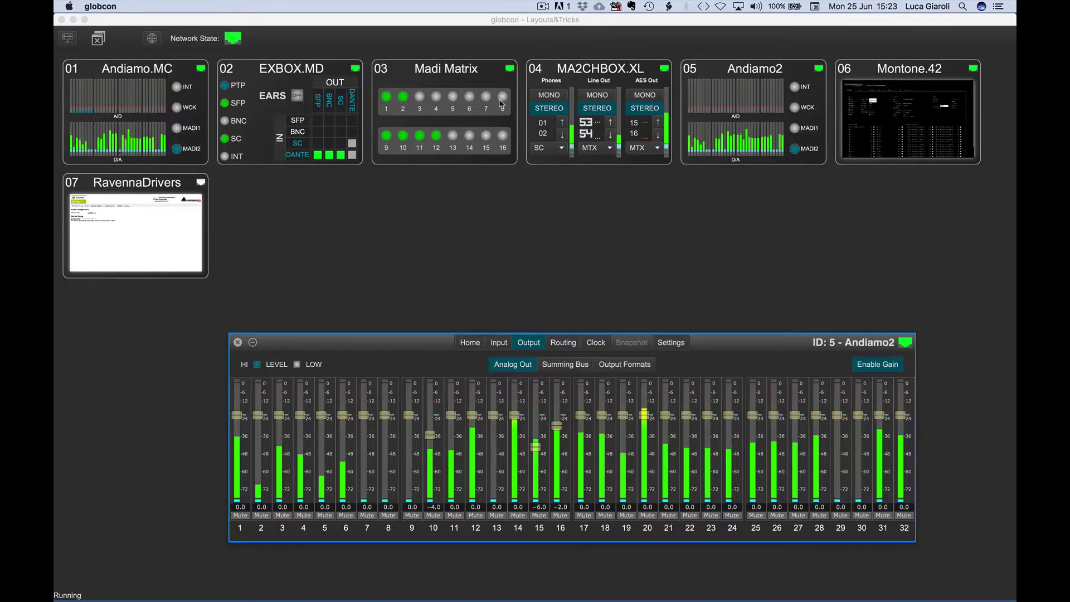
Cycle through the device windows spread over several desktops, including Andiamo.MC, Madi Matrix, Montone.42 and Andiamo2
{"action": "left_click", "coordinate": [454, 226]}
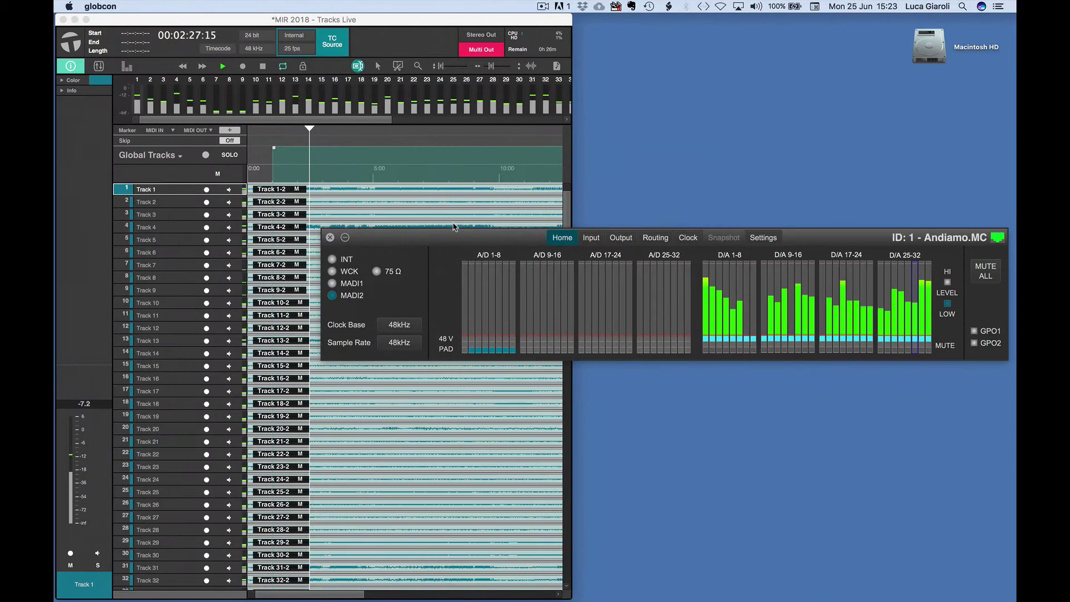
{"action": "key", "text": "alt+Tab"}
{"action": "key", "text": "alt+Tab"}
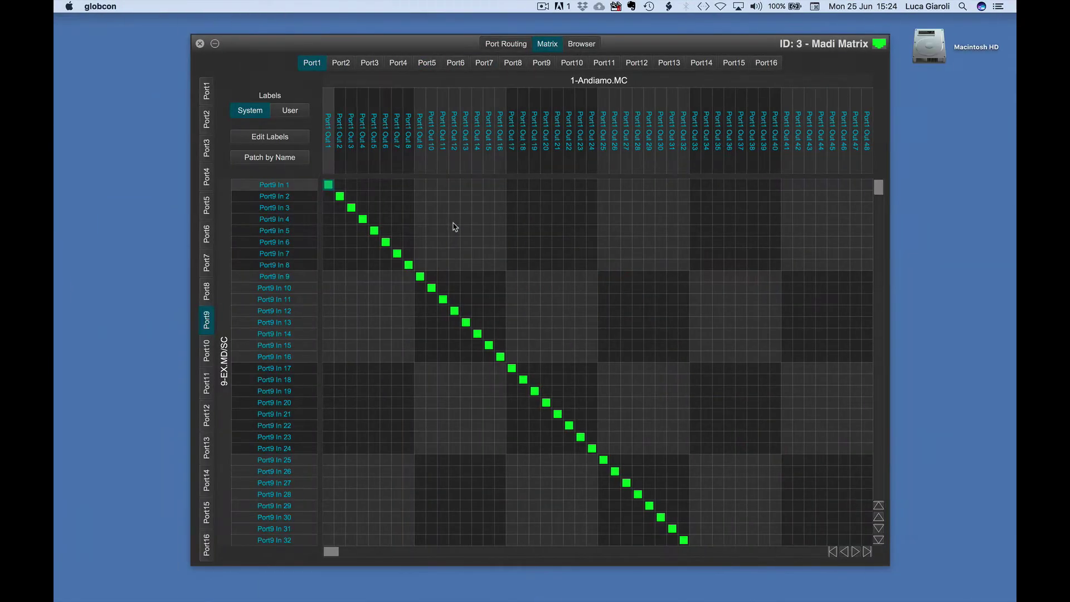
{"action": "key", "text": "alt+Tab"}
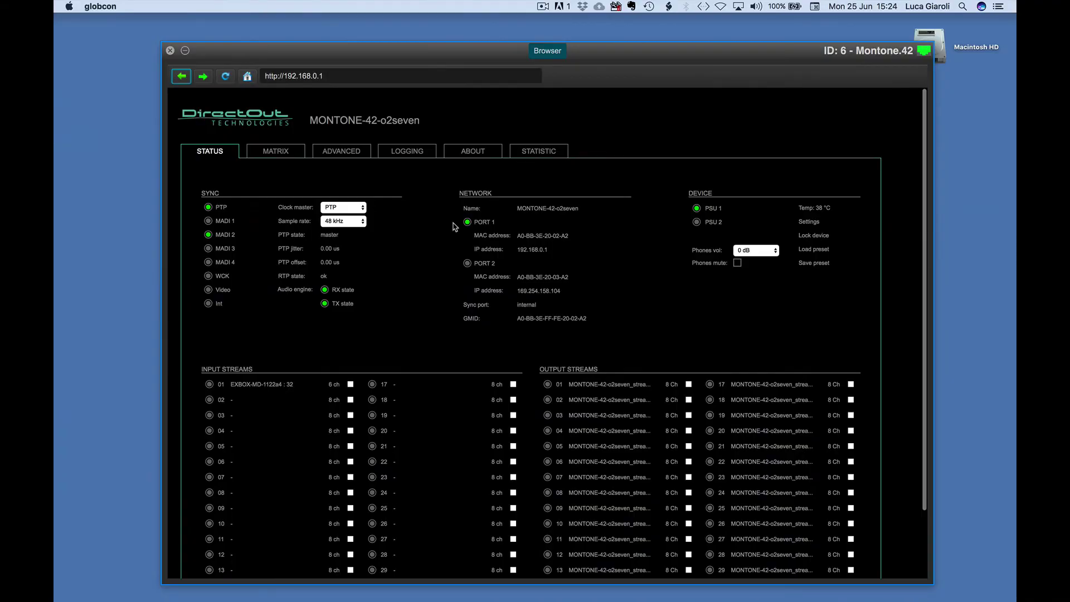
{"action": "key", "text": "alt+Tab"}
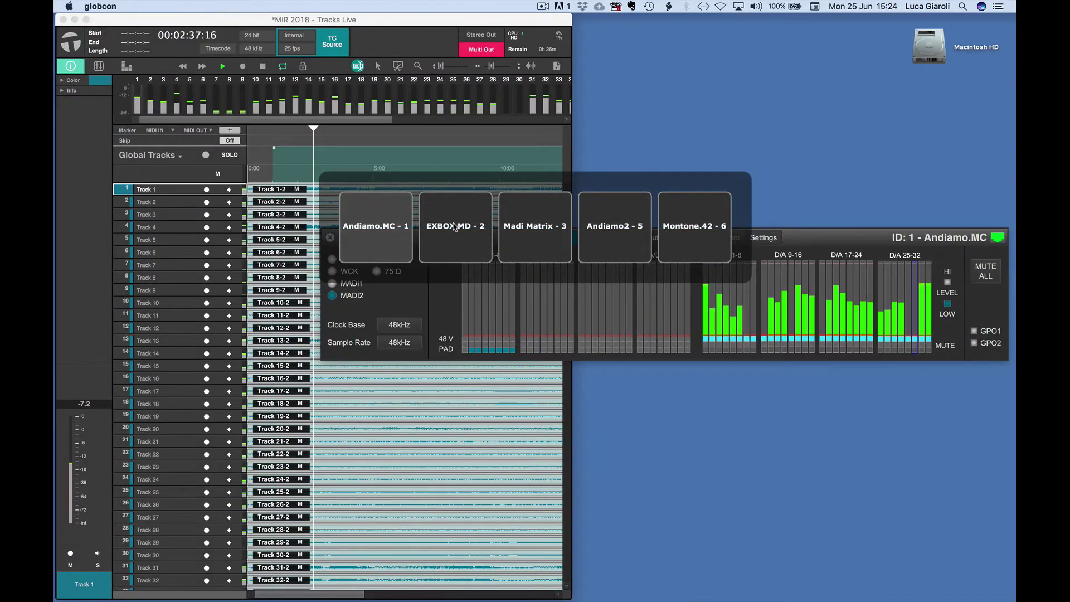
{"action": "left_click", "coordinate": [454, 226]}
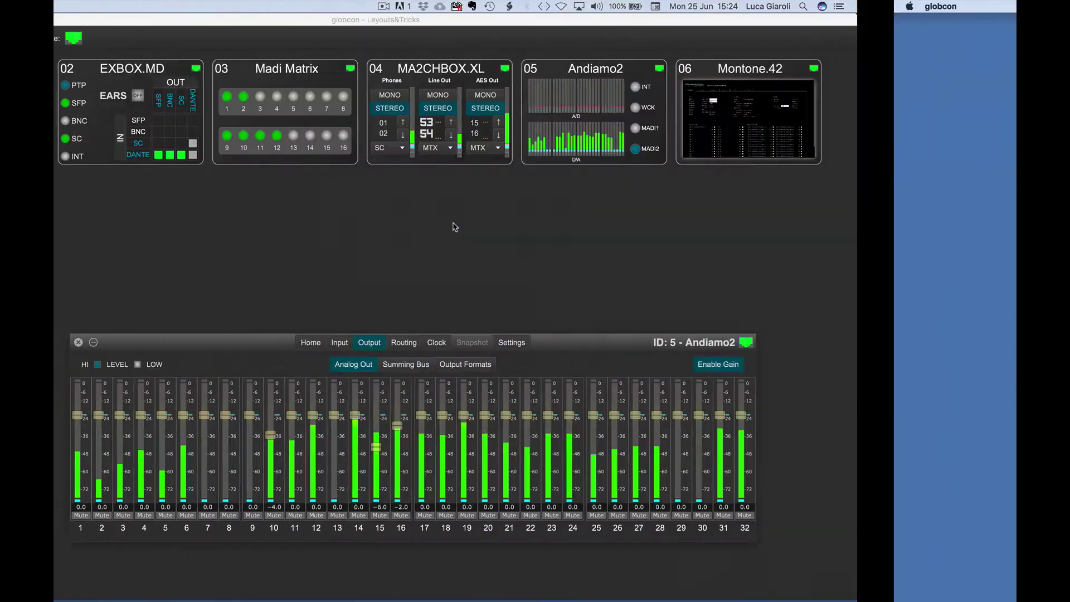
{"action": "key", "text": "alt+Tab"}
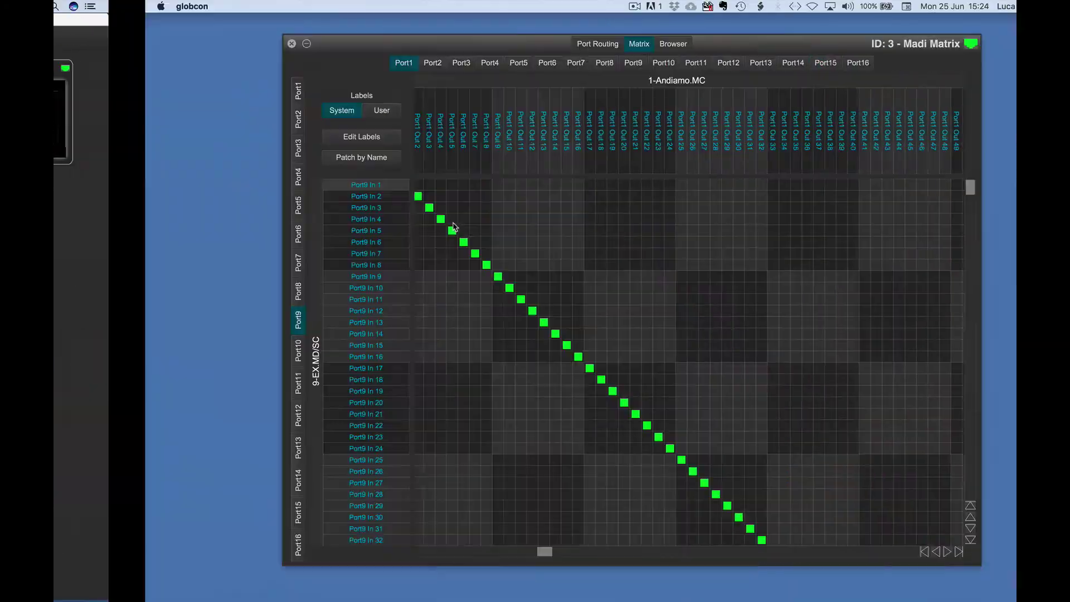
{"action": "key", "text": "alt+Tab"}
{"action": "left_click", "coordinate": [454, 225]}
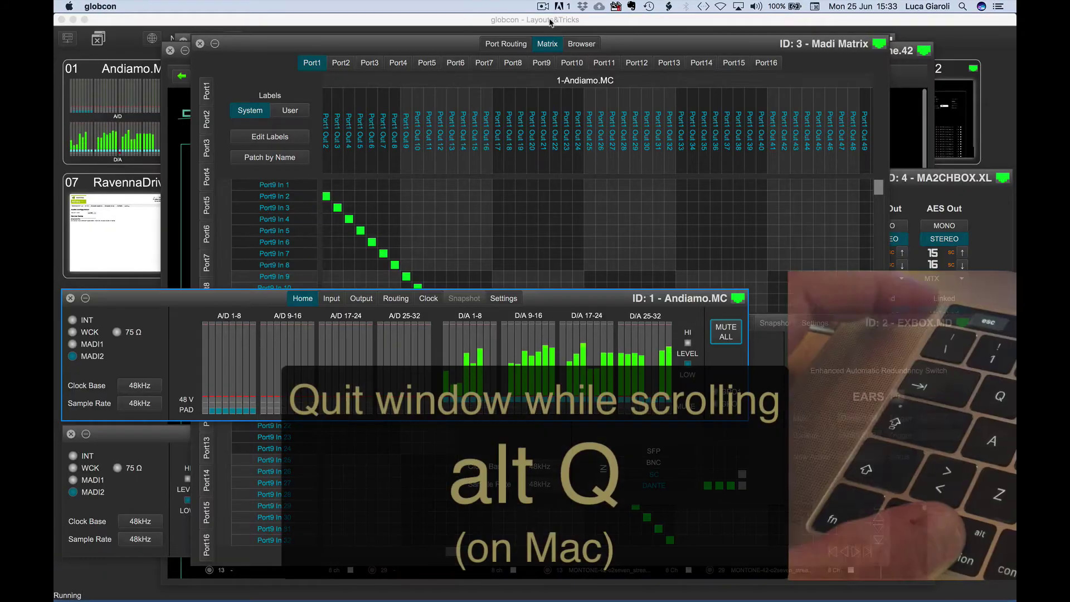
Close the Montone.42, RavennaDrivers and Andiamo2 windows while cycling through the open windows
{"action": "key", "text": "alt+Tab"}
{"action": "key", "text": "alt+Tab"}
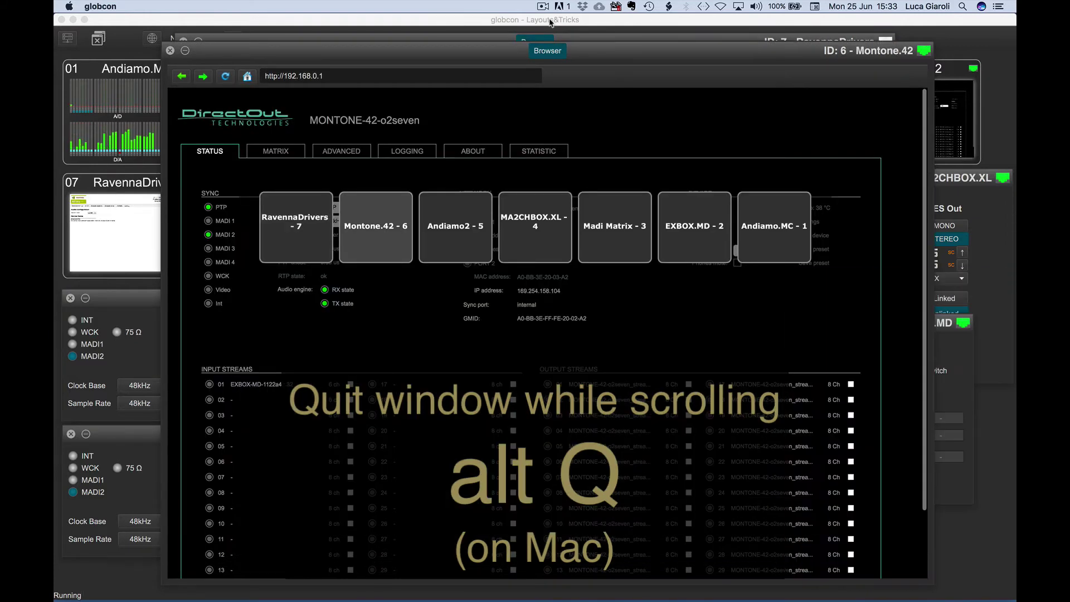
{"action": "key", "text": "alt+q"}
{"action": "key", "text": "alt+Tab"}
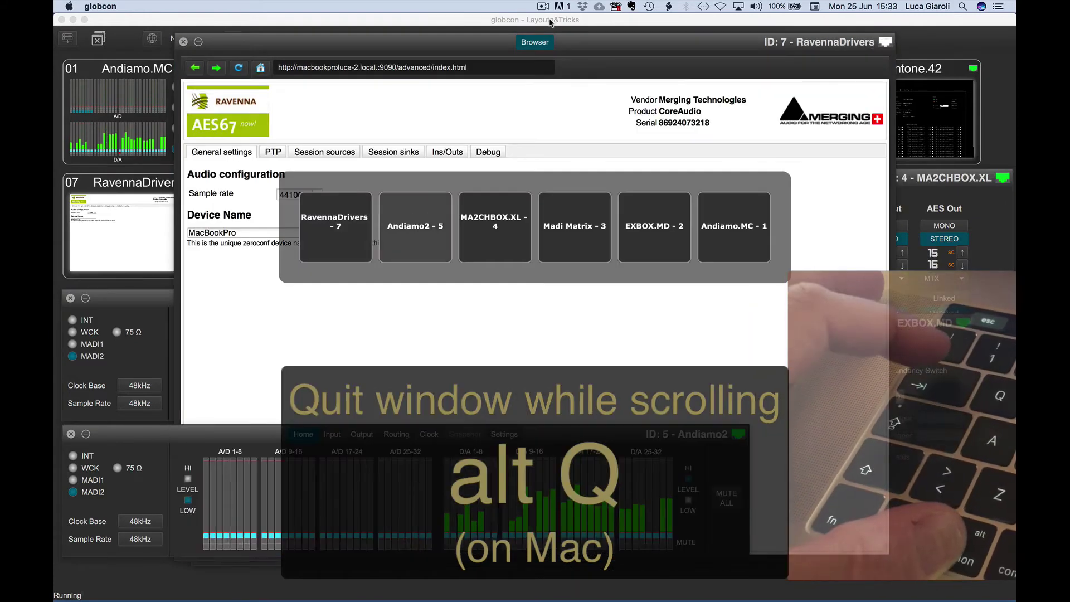
{"action": "key", "text": "alt+q"}
{"action": "key", "text": "alt+q"}
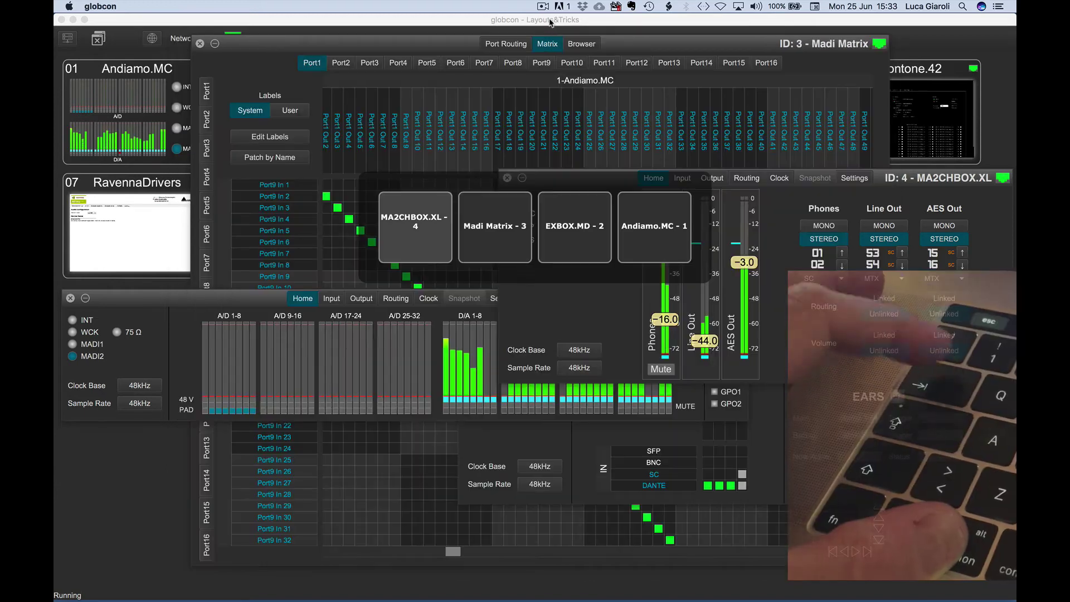
Close the EXBOX.MD window and two more device windows while continuing to cycle through the open ones
{"action": "key", "text": "alt+Tab"}
{"action": "key", "text": "alt+Tab"}
{"action": "key", "text": "alt+q"}
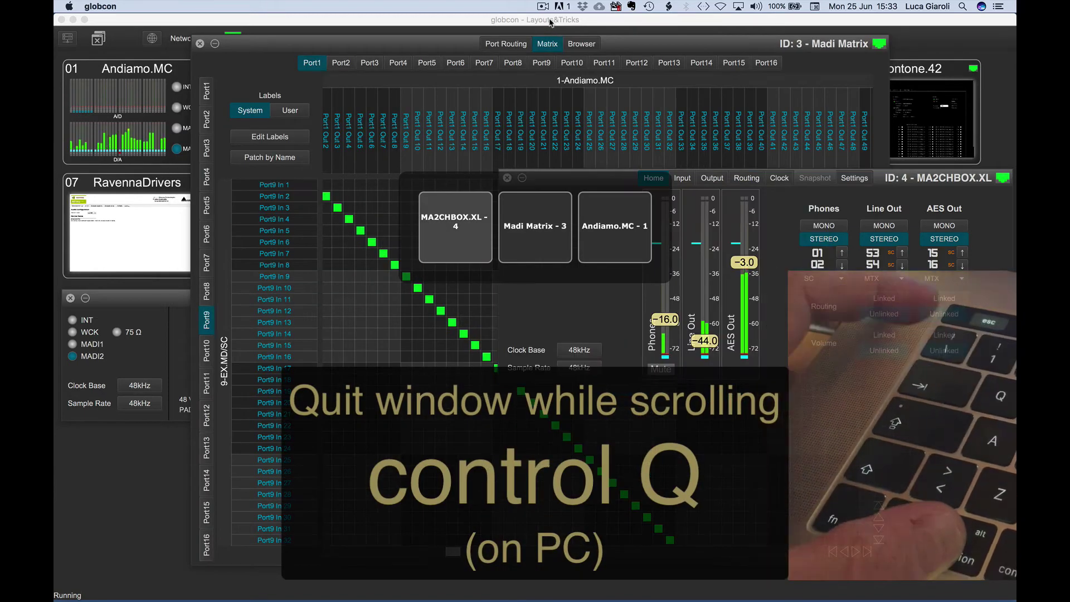
{"action": "key", "text": "alt+Tab"}
{"action": "key", "text": "alt+q"}
{"action": "key", "text": "alt+Tab"}
{"action": "key", "text": "alt+q"}
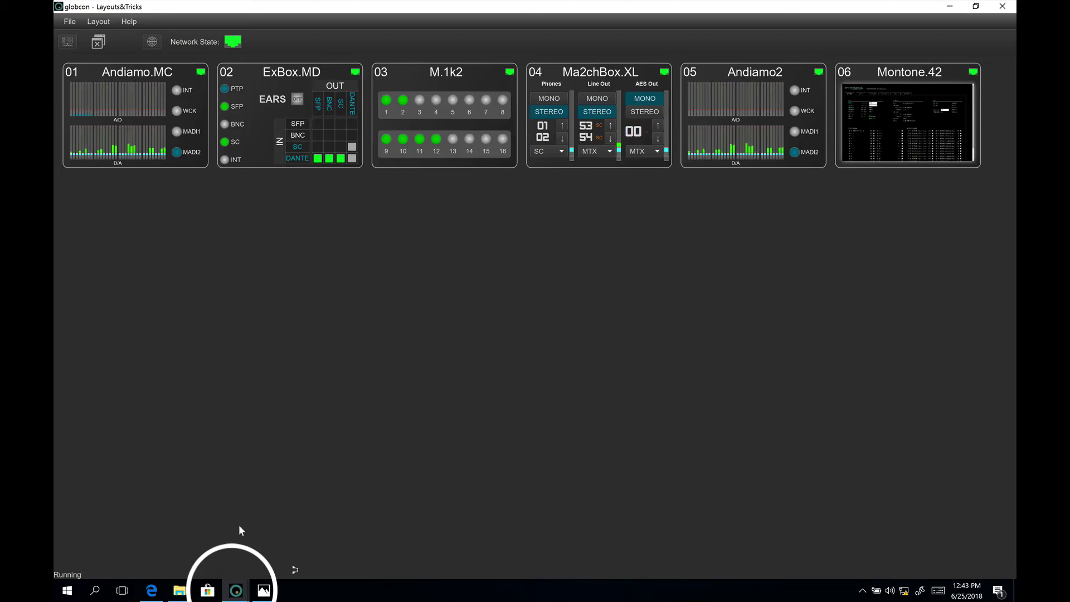
On the Windows computer, preview the open globcon device windows from Andiamo.MC to Andiamo2 and show the overview of all windows
{"action": "mouse_move", "coordinate": [236, 590]}
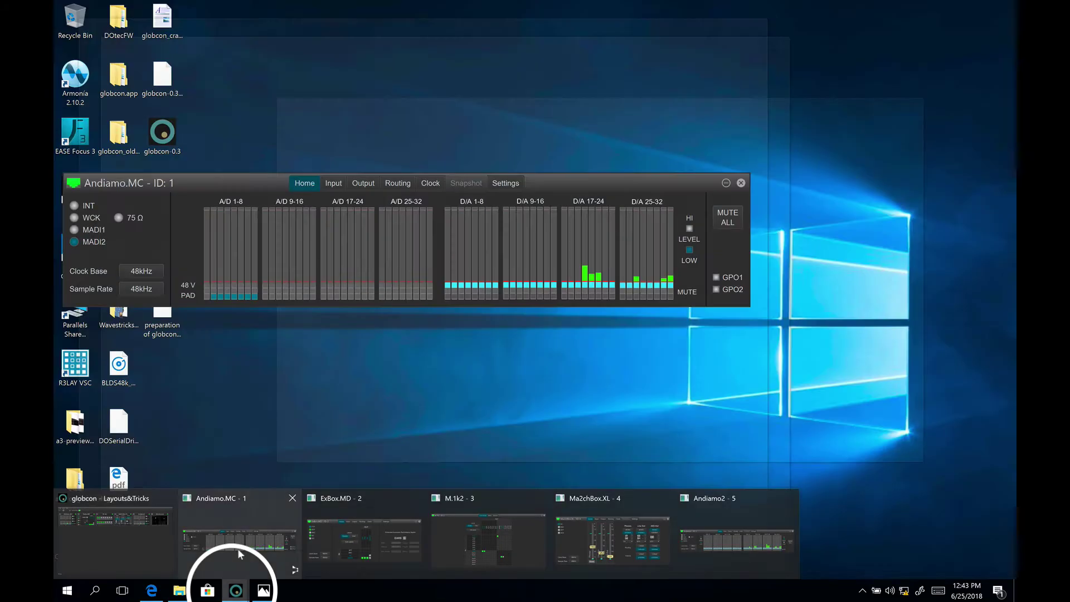
{"action": "mouse_move", "coordinate": [360, 536]}
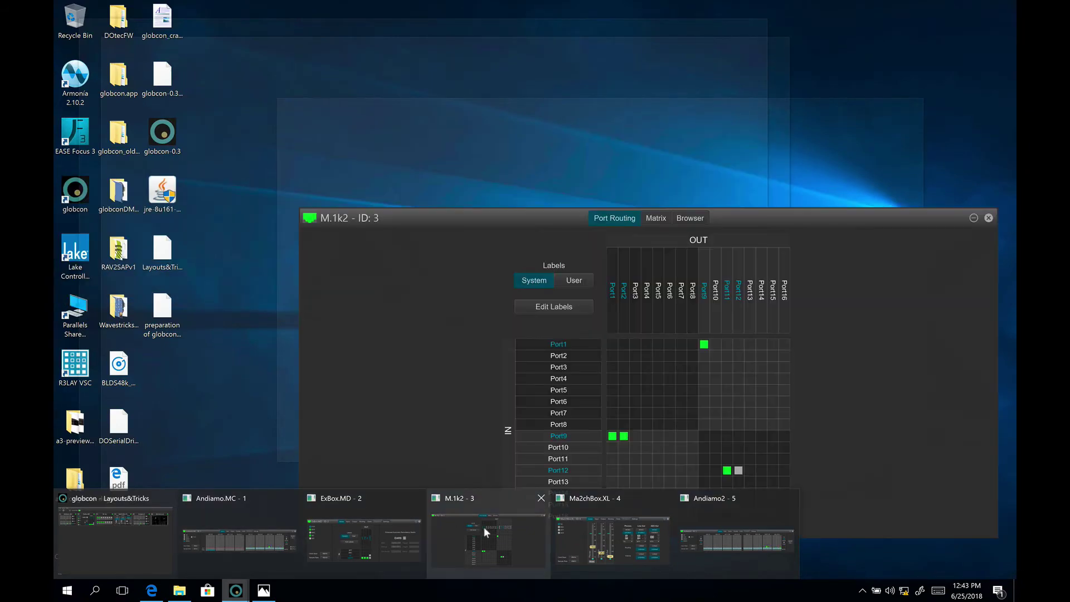
{"action": "mouse_move", "coordinate": [720, 522]}
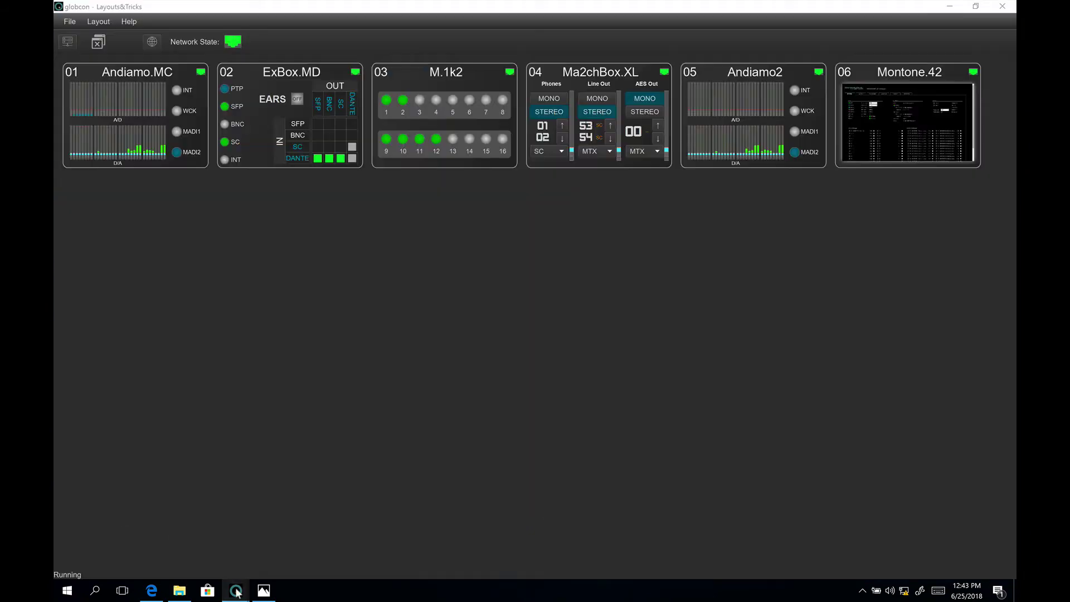
{"action": "left_click", "coordinate": [122, 592]}
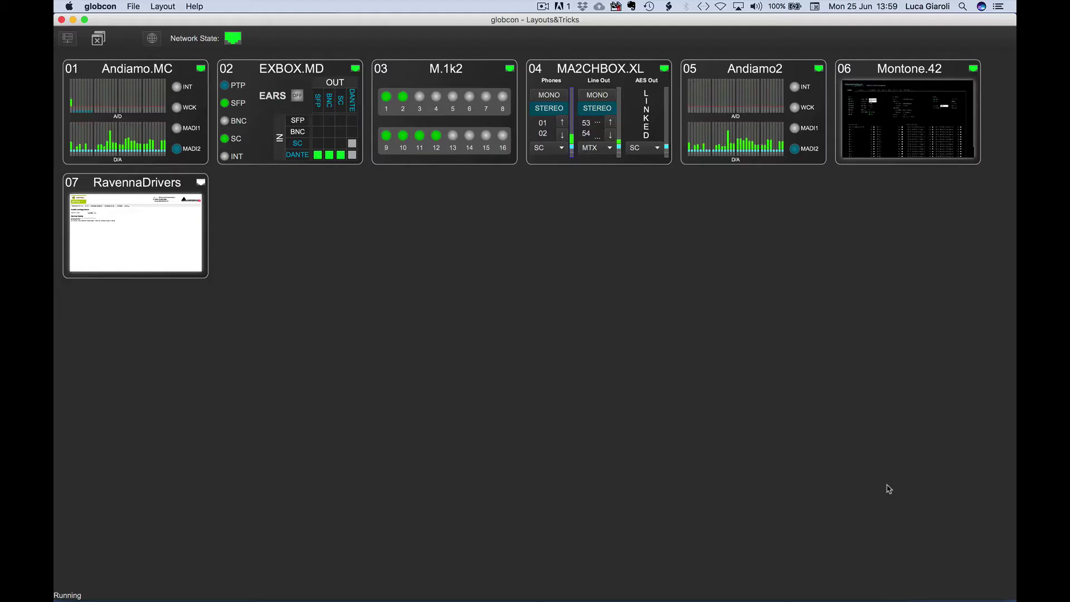
Show and hide the overview of all open globcon device windows
{"action": "key", "text": "ctrl+Up"}
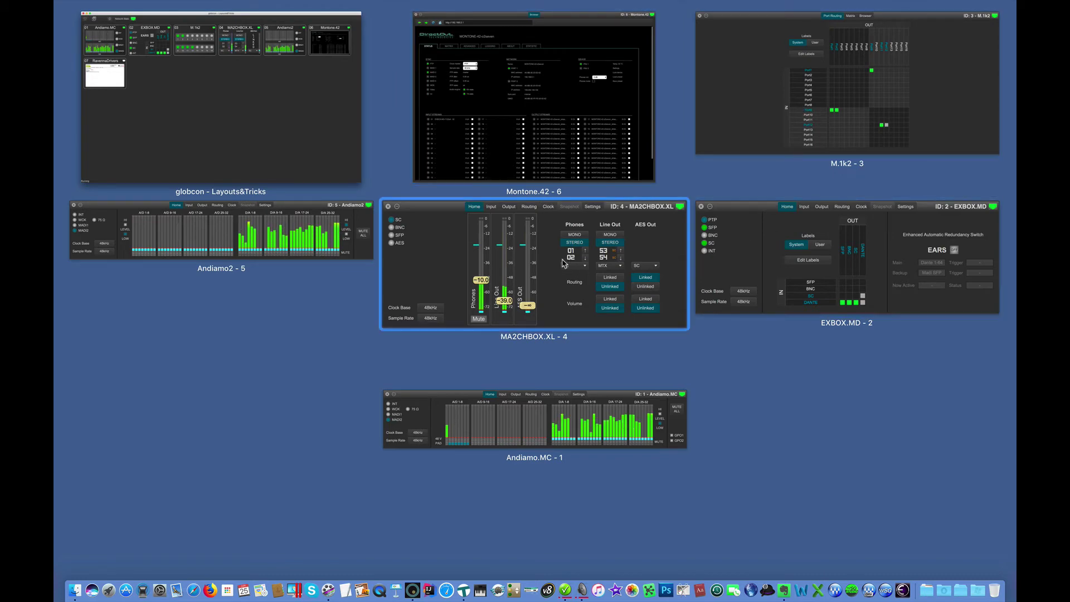
{"action": "key", "text": "ctrl+Up"}
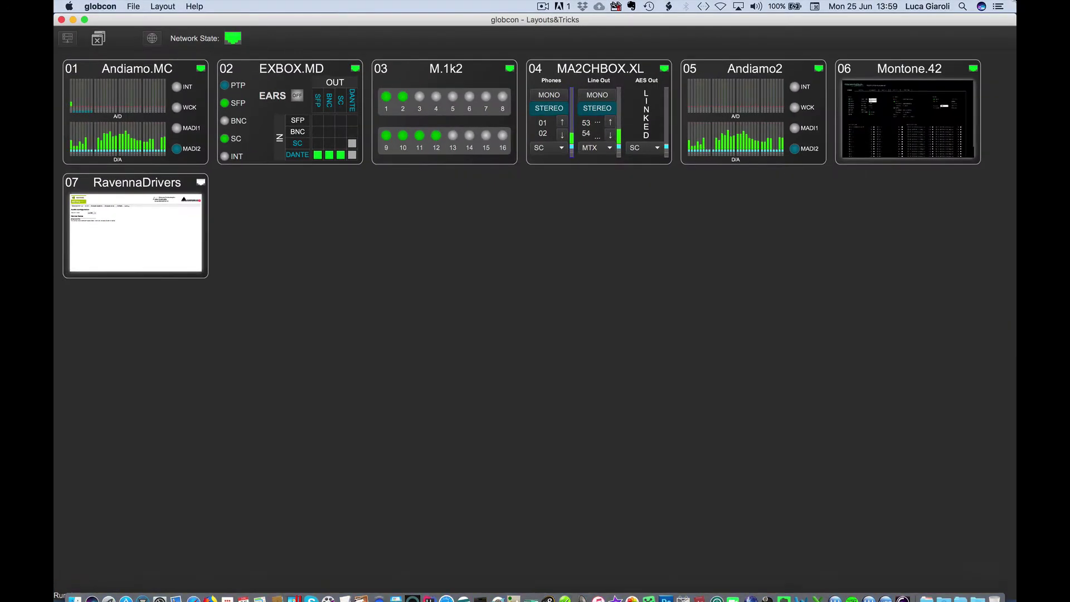
{"action": "key", "text": "ctrl+Up"}
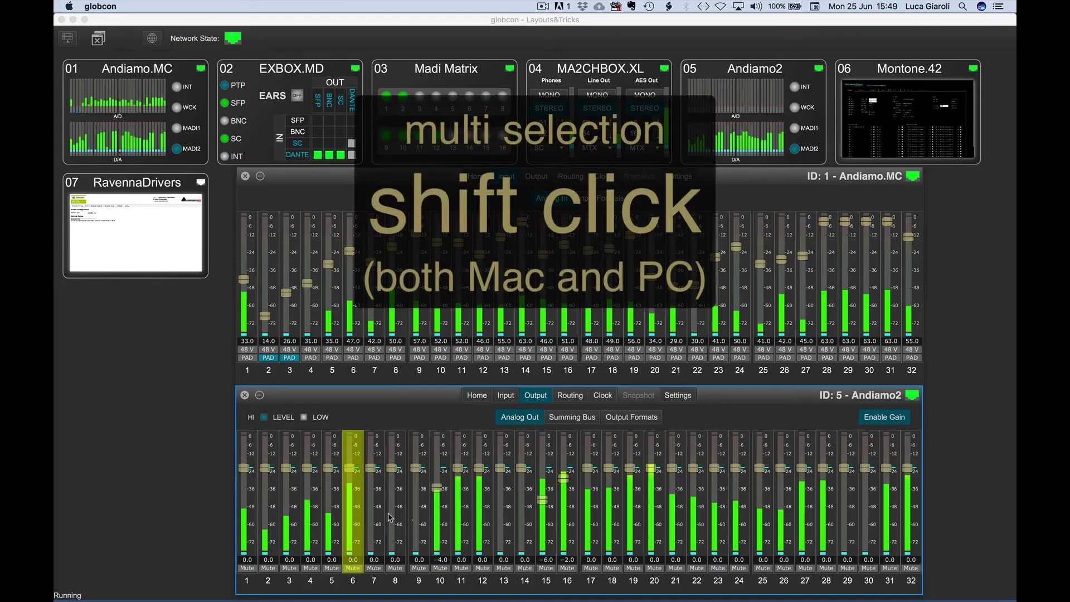
Add Andiamo2 output channels 8, 10 and 15 to 22 to the multi-selection and lower the selected gains together by 2 dB
{"action": "left_click", "coordinate": [390, 517], "text": "shift"}
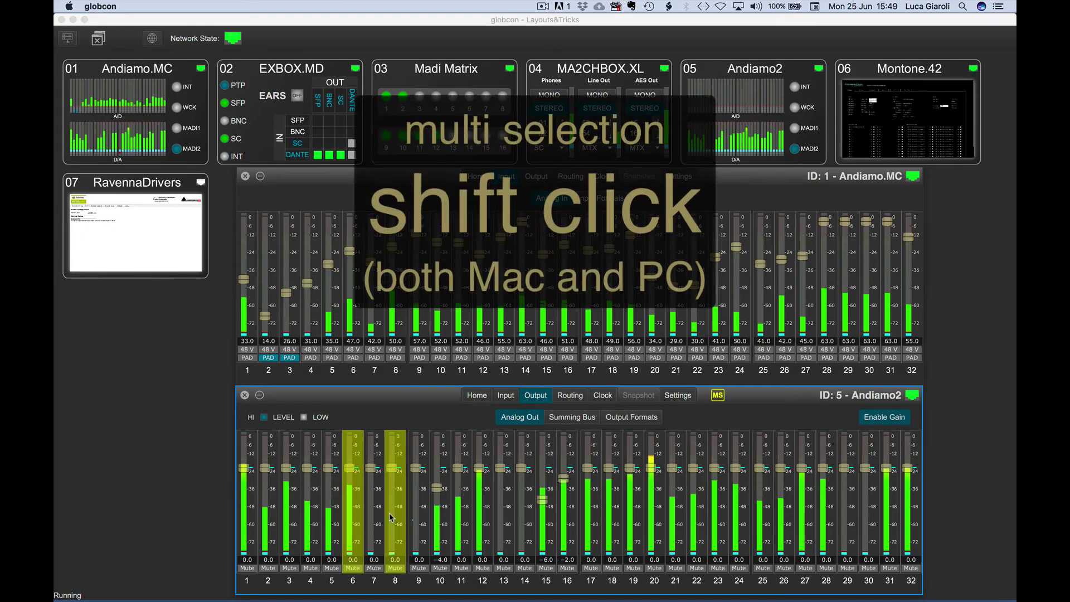
{"action": "left_click", "coordinate": [440, 515], "text": "shift"}
{"action": "left_click_drag", "start_coordinate": [545, 515], "coordinate": [706, 521]}
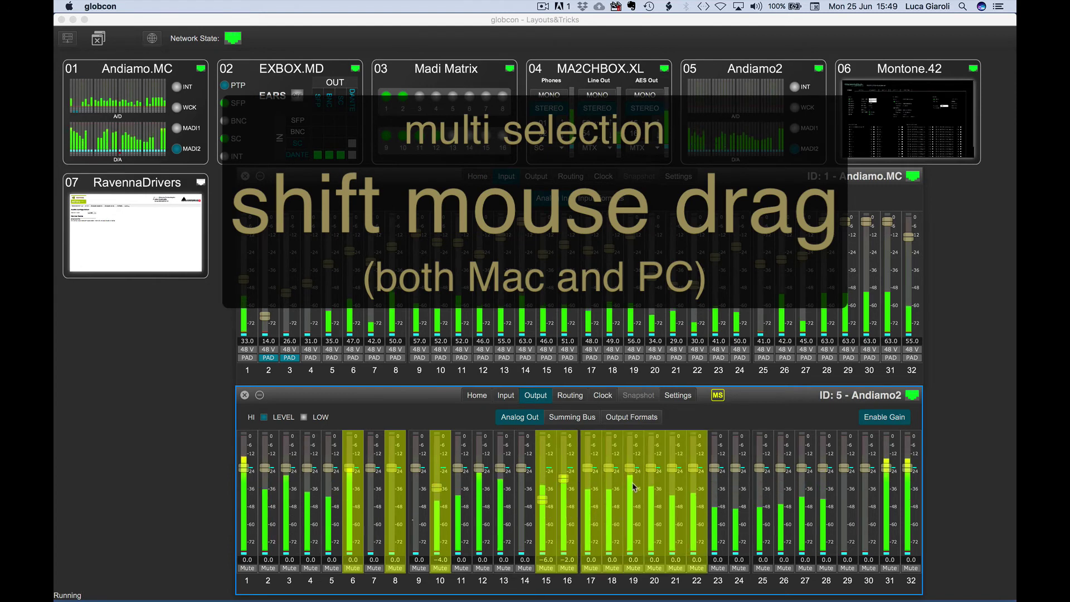
{"action": "scroll", "coordinate": [634, 487], "scroll_direction": "down", "scroll_amount": 2}
{"action": "scroll", "coordinate": [634, 487], "scroll_direction": "up", "scroll_amount": 1}
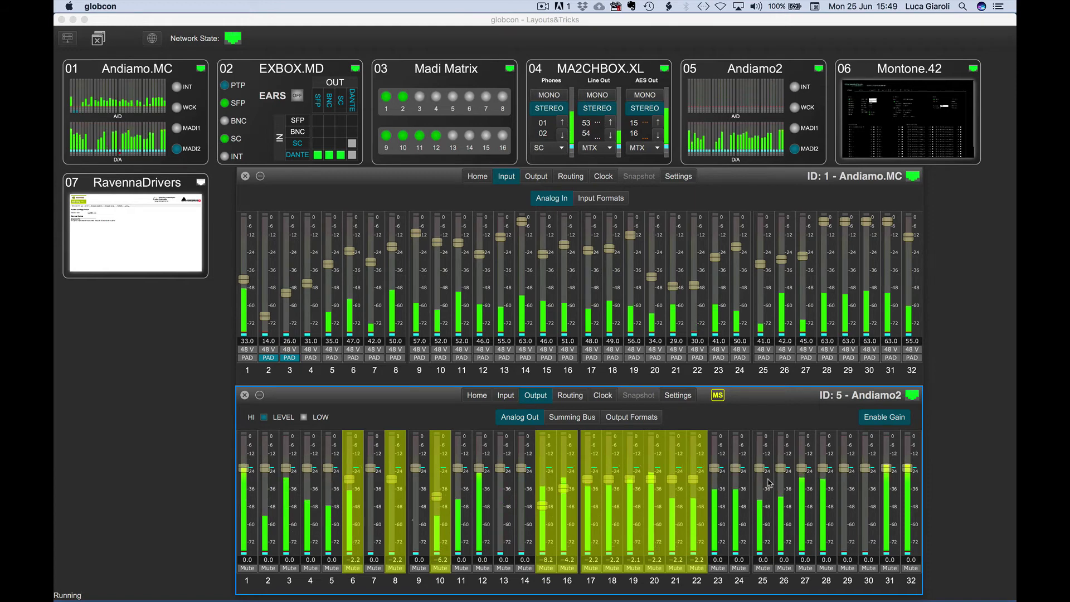
Select only output channel 25 on Andiamo2 and multi-select analog inputs 9 to 11 on Andiamo.MC
{"action": "left_click", "coordinate": [764, 499]}
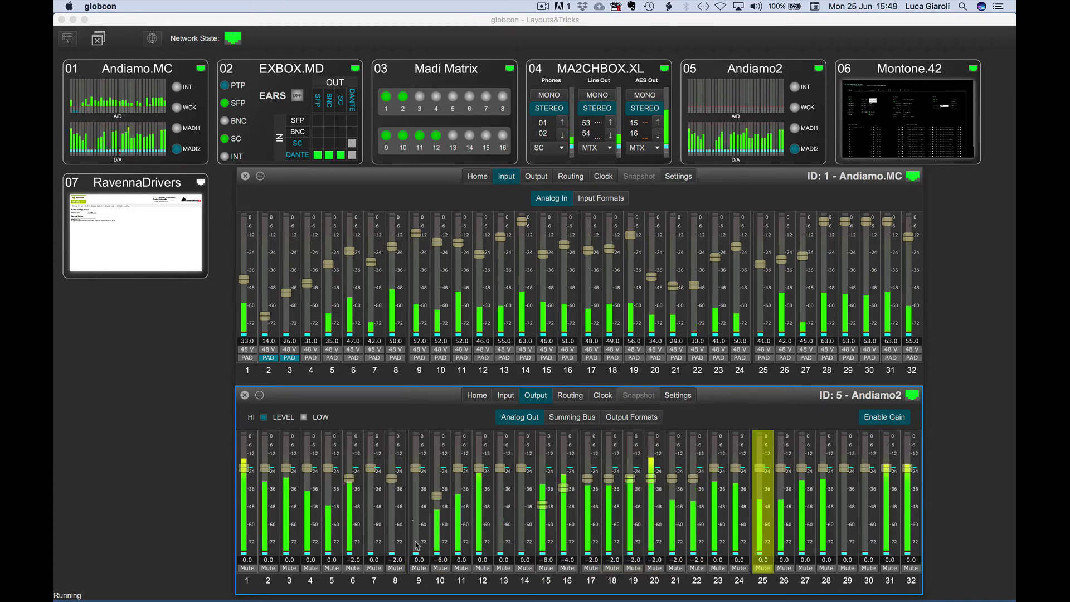
{"action": "left_click_drag", "start_coordinate": [415, 306], "coordinate": [468, 305]}
{"action": "left_click", "coordinate": [442, 178]}
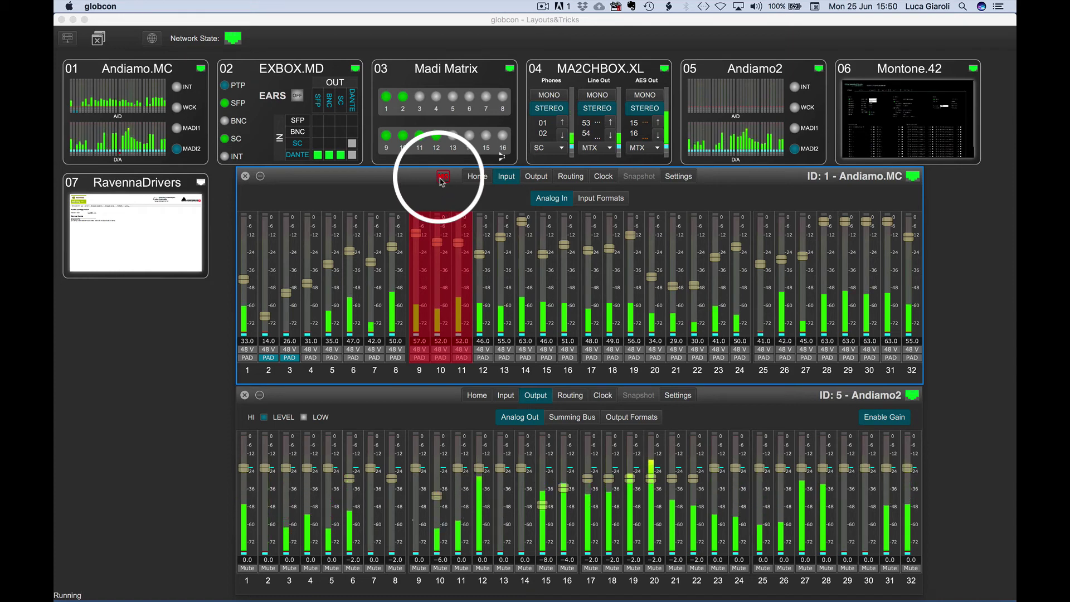
Multi-select analog output channels 9 to 24 on Andiamo.MC and channels 11 to 21 on Andiamo2
{"action": "left_click", "coordinate": [536, 176]}
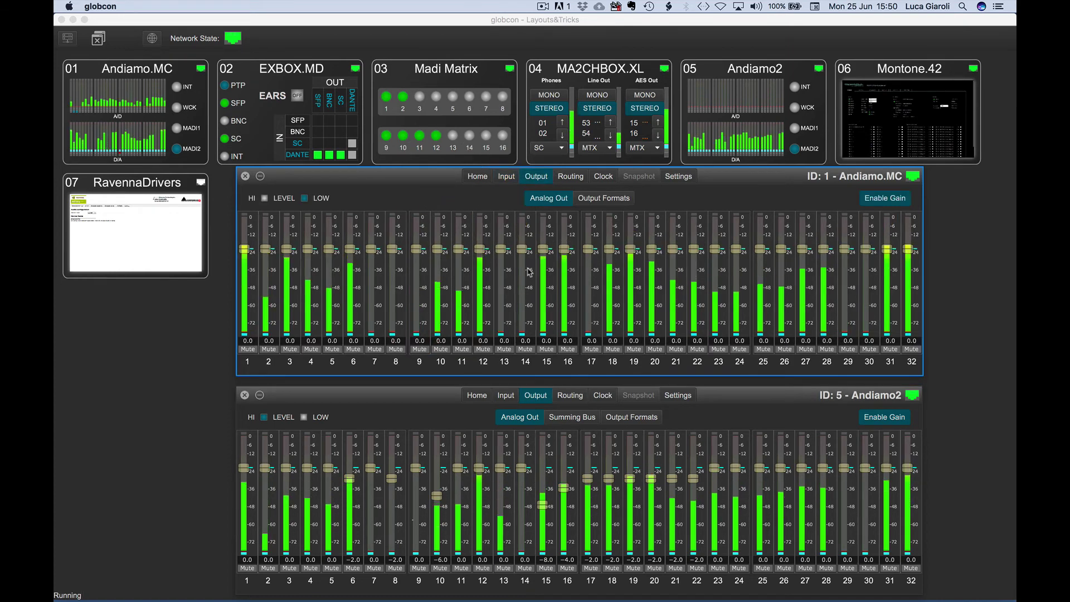
{"action": "left_click_drag", "start_coordinate": [505, 273], "coordinate": [741, 273]}
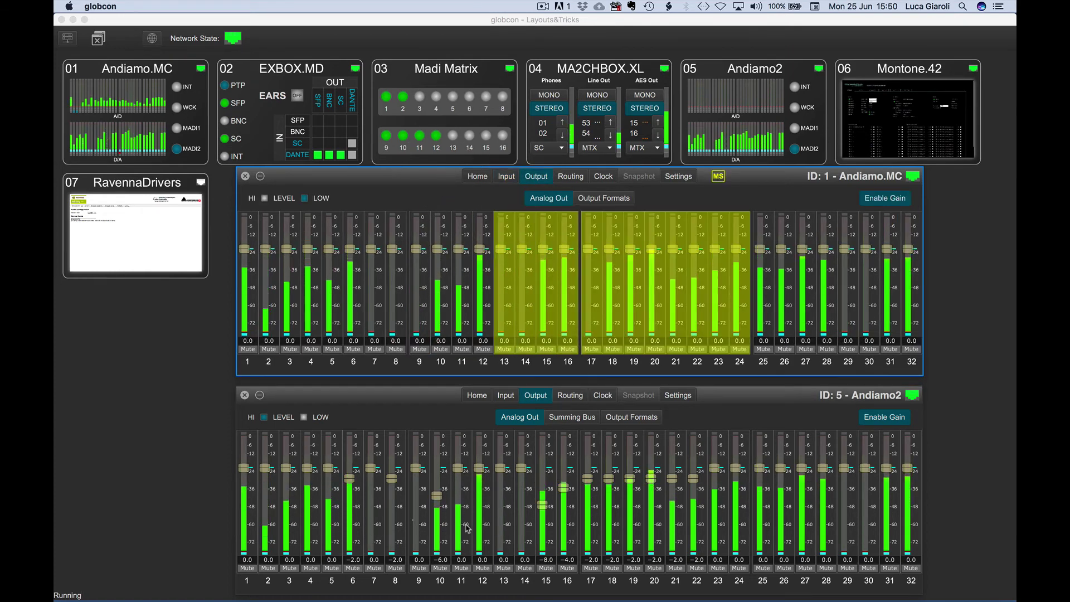
{"action": "left_click_drag", "start_coordinate": [467, 528], "coordinate": [676, 528]}
{"action": "left_click", "coordinate": [718, 176]}
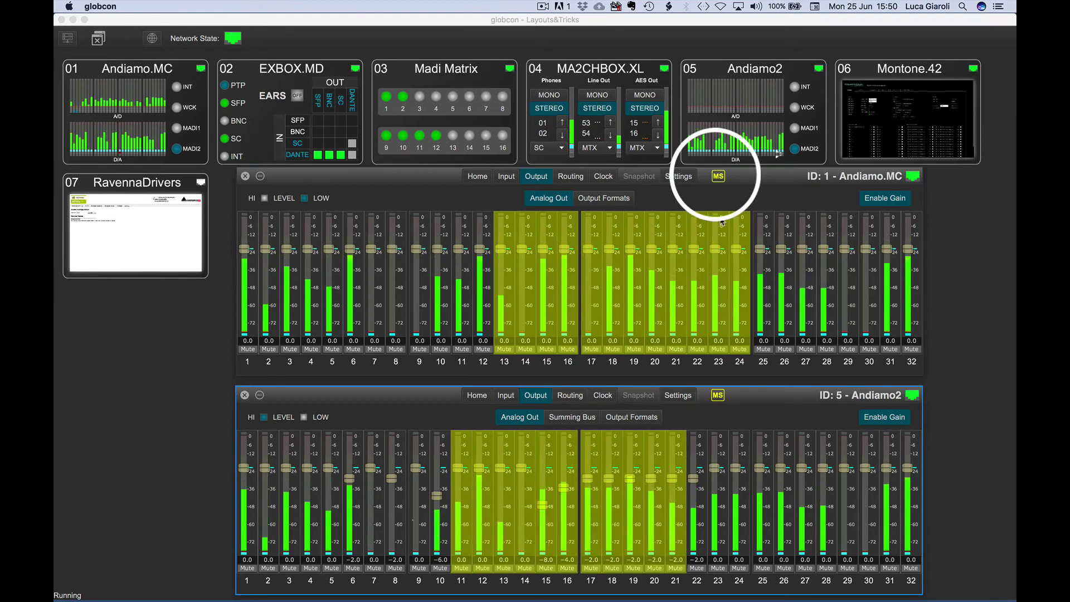
{"action": "left_click_drag", "start_coordinate": [419, 279], "coordinate": [738, 315]}
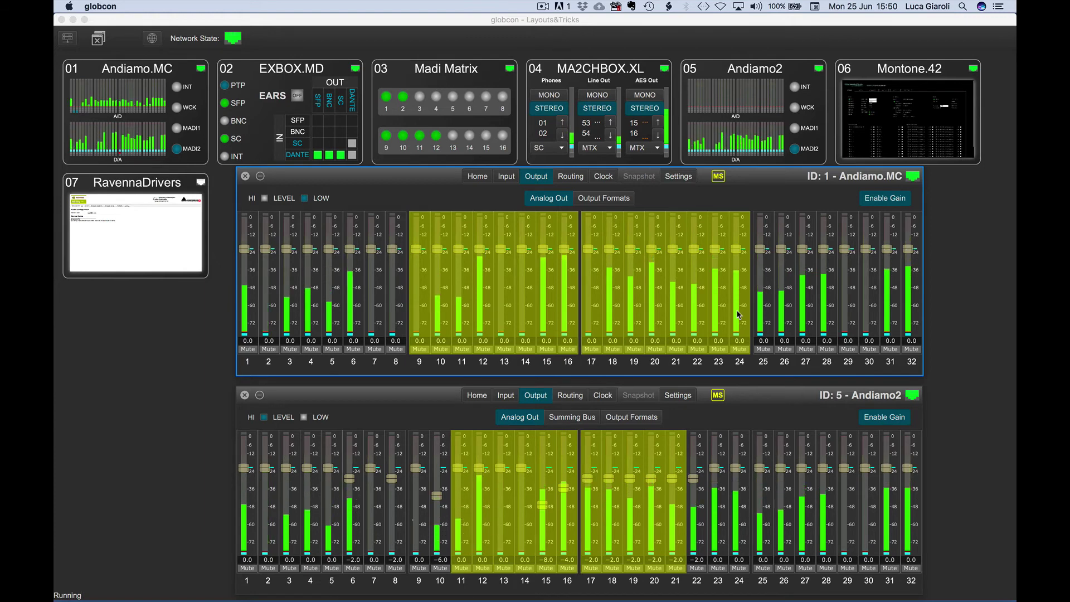
Clear the channel selections and close the Andiamo2 window
{"action": "key", "text": "Escape"}
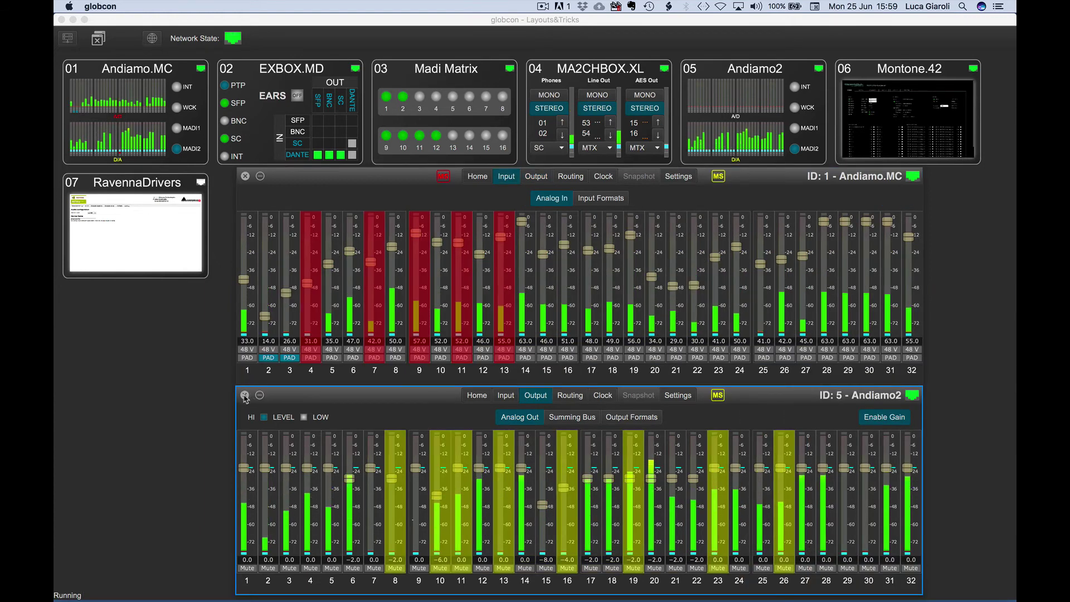
{"action": "left_click", "coordinate": [245, 396]}
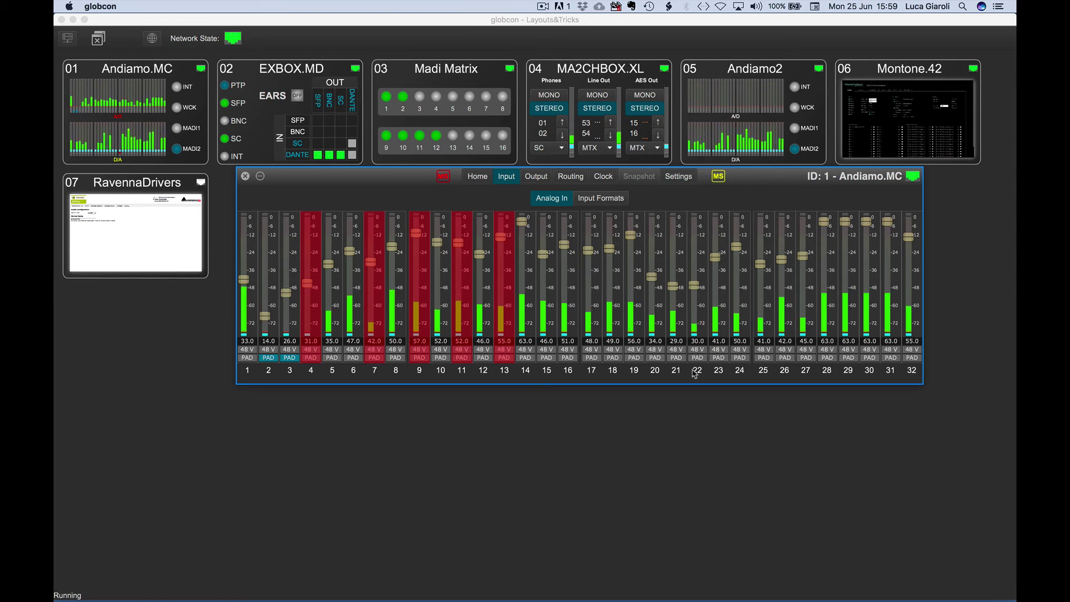
{"action": "key", "text": "Escape"}
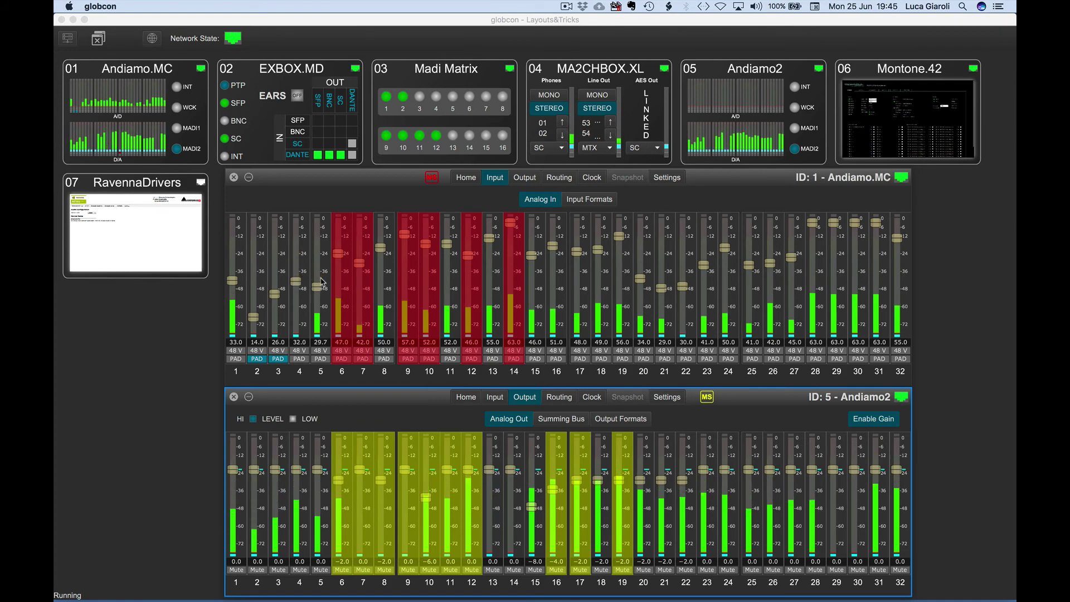
Set the gains of Andiamo.MC inputs 5, 8 and 20 to 38, 46 and 29, and lower the multi-selected inputs by 8 dB
{"action": "scroll", "coordinate": [322, 282], "scroll_direction": "up", "scroll_amount": 3}
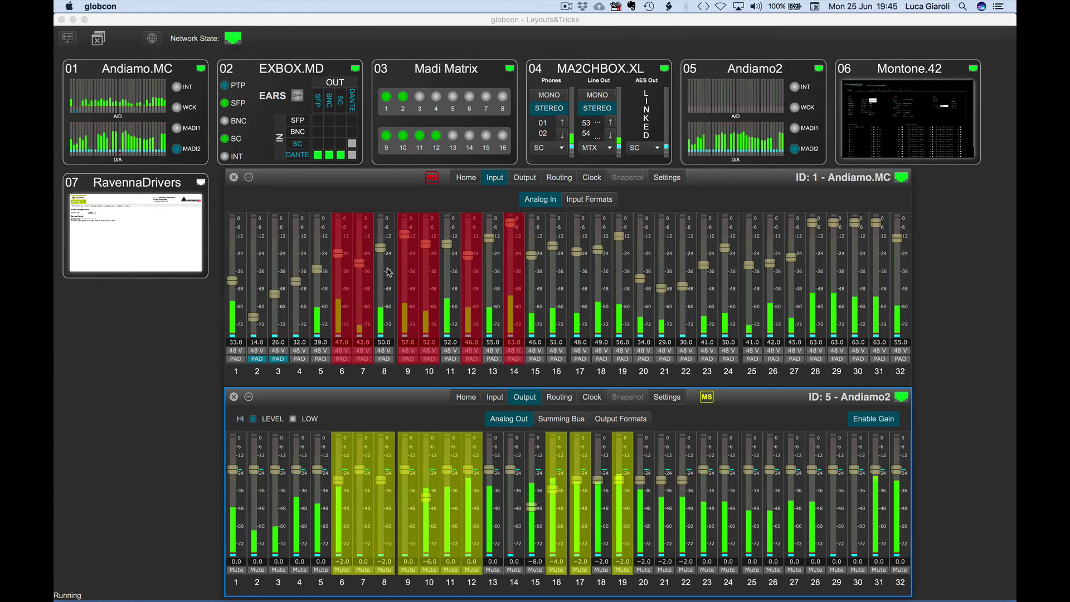
{"action": "scroll", "coordinate": [385, 268], "scroll_direction": "down", "scroll_amount": 9}
{"action": "scroll", "coordinate": [384, 268], "scroll_direction": "up", "scroll_amount": 5}
{"action": "scroll", "coordinate": [641, 279], "scroll_direction": "down", "scroll_amount": 10}
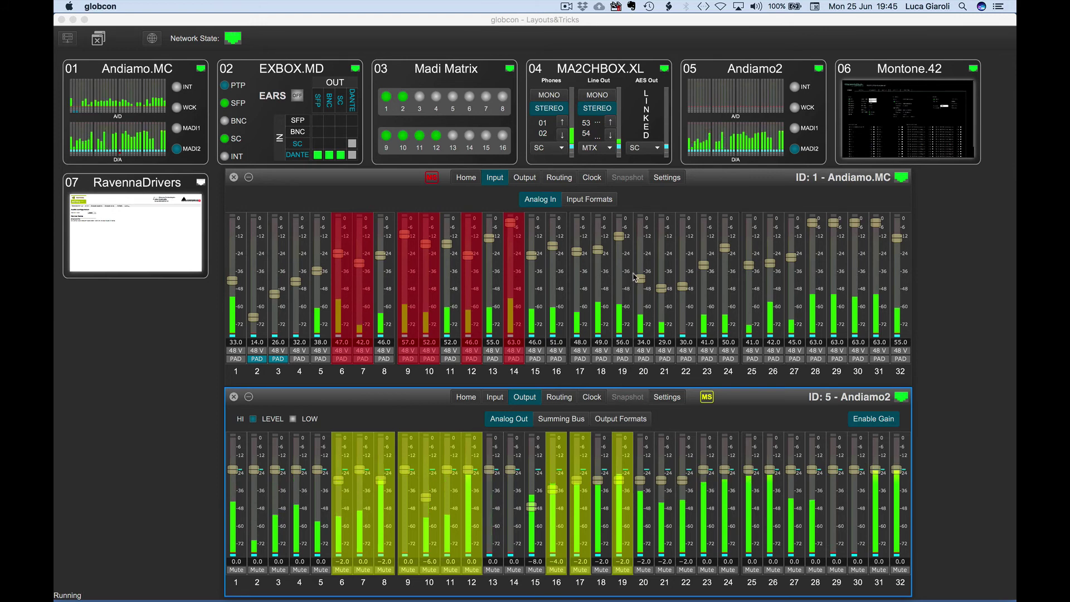
{"action": "scroll", "coordinate": [641, 279], "scroll_direction": "up", "scroll_amount": 8}
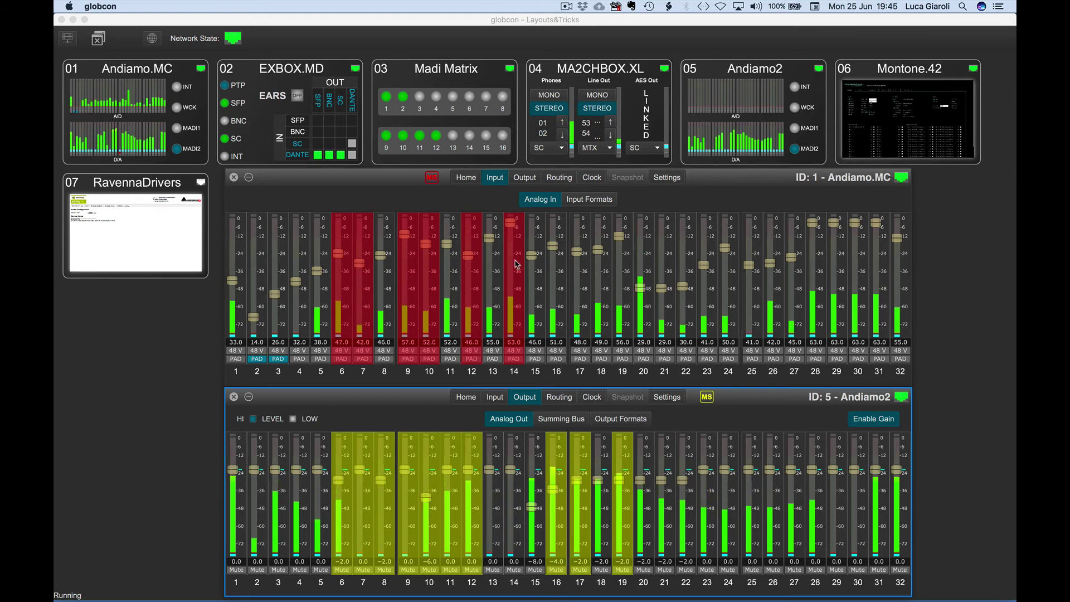
{"action": "scroll", "coordinate": [516, 264], "scroll_direction": "down", "scroll_amount": 15}
{"action": "scroll", "coordinate": [516, 264], "scroll_direction": "up", "scroll_amount": 8}
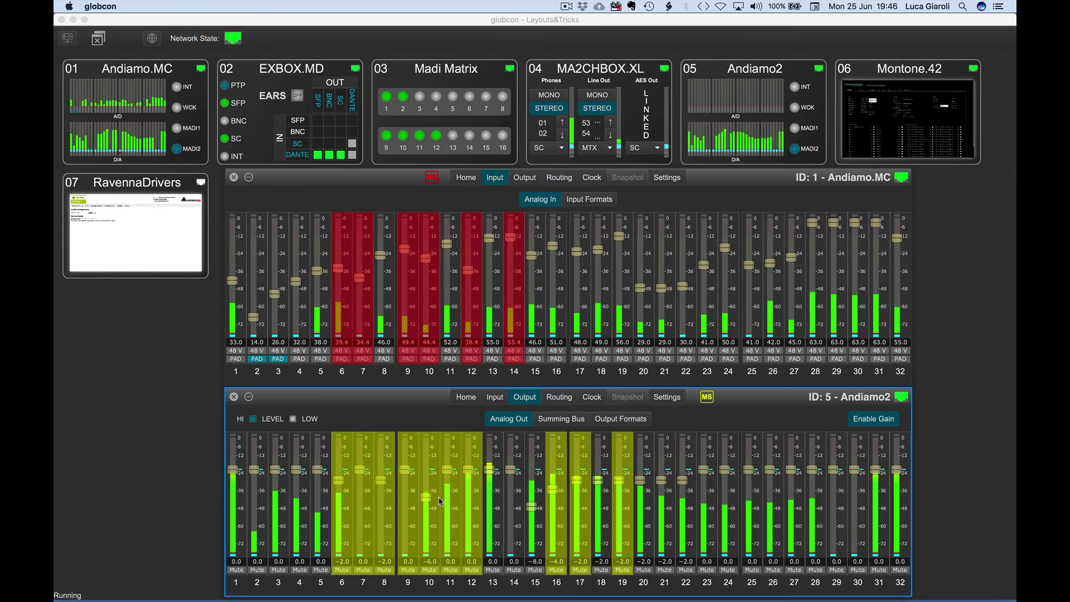
Raise the multi-selected Andiamo2 output gains by 2 dB and set unselected output channel 15 to -9
{"action": "scroll", "coordinate": [441, 503], "scroll_direction": "down", "scroll_amount": 5}
{"action": "scroll", "coordinate": [441, 503], "scroll_direction": "up", "scroll_amount": 5}
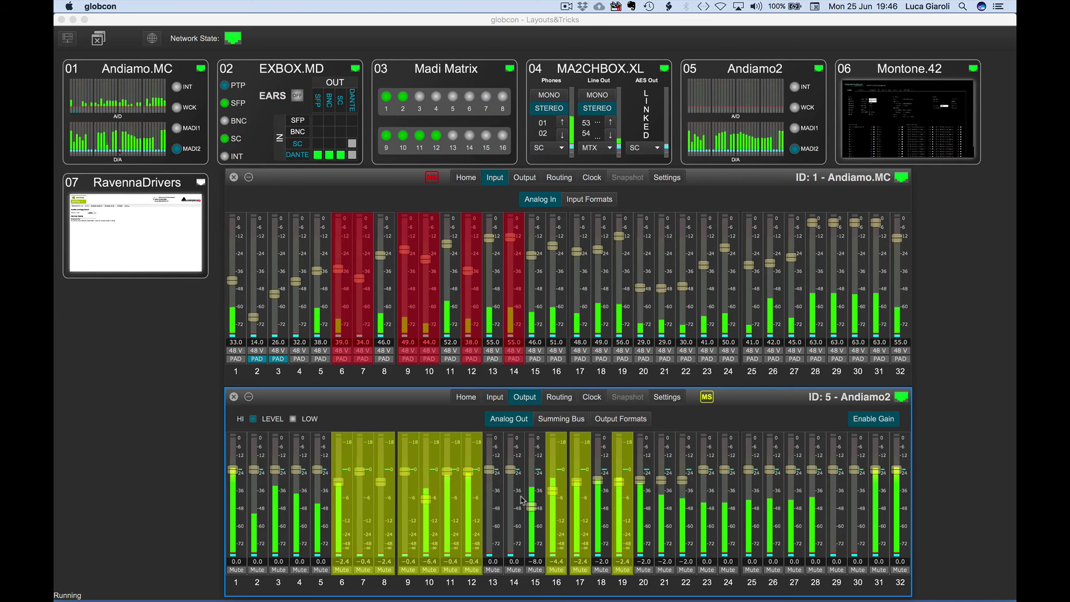
{"action": "scroll", "coordinate": [535, 495], "scroll_direction": "down", "scroll_amount": 15}
{"action": "scroll", "coordinate": [535, 495], "scroll_direction": "up", "scroll_amount": 14}
{"action": "scroll", "coordinate": [557, 495], "scroll_direction": "up", "scroll_amount": 1}
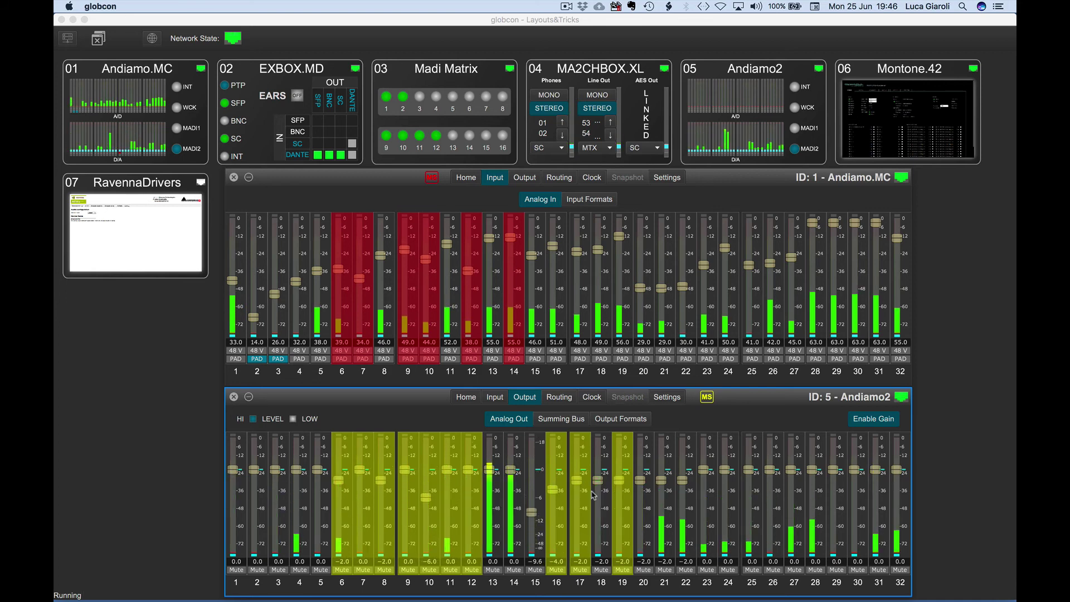
{"action": "scroll", "coordinate": [583, 496], "scroll_direction": "up", "scroll_amount": 3}
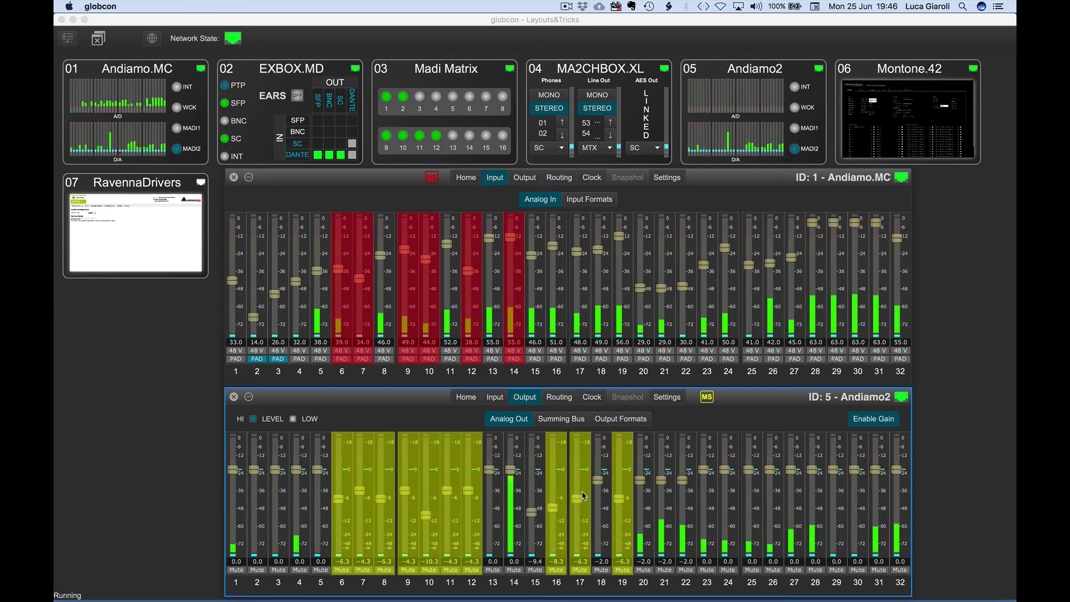
{"action": "scroll", "coordinate": [620, 493], "scroll_direction": "up", "scroll_amount": 2}
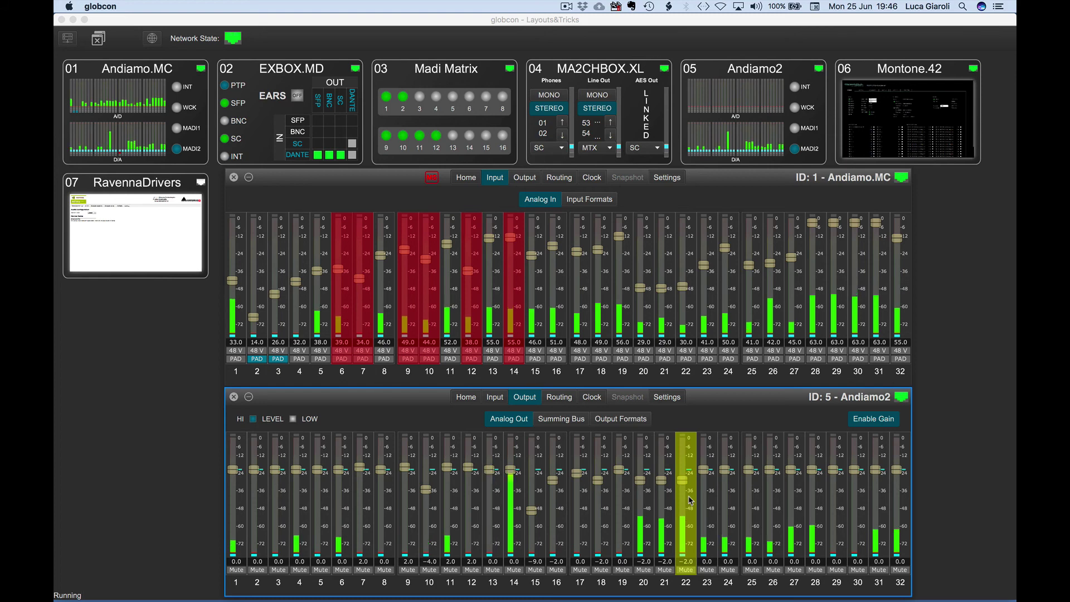
Select analog input 17 on Andiamo.MC and reset Andiamo2 output channel 16 to its default gain
{"action": "left_click", "coordinate": [583, 291]}
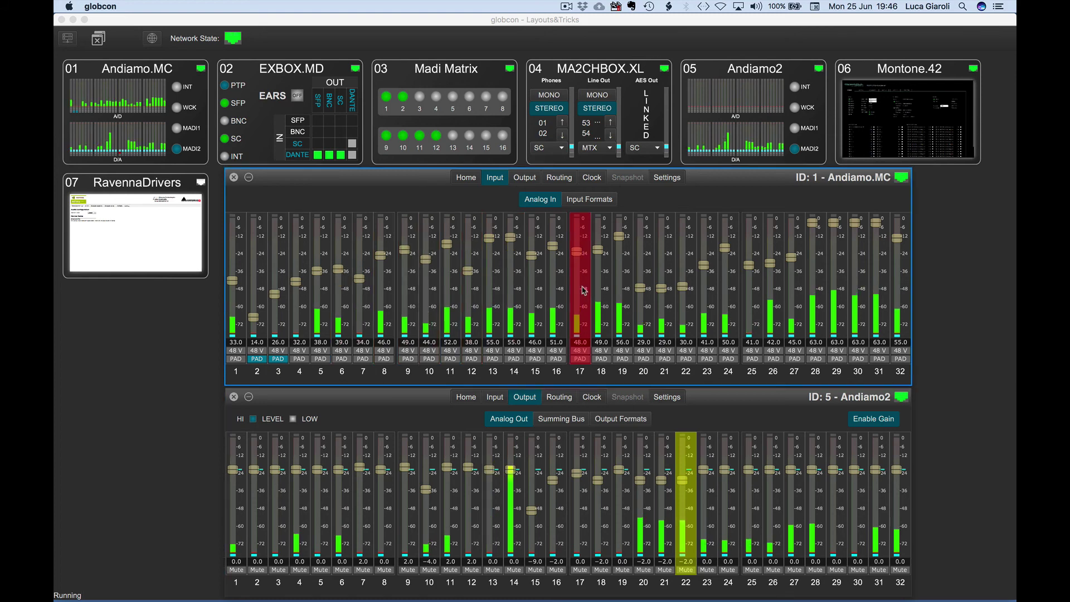
{"action": "left_click", "coordinate": [552, 489], "text": "alt"}
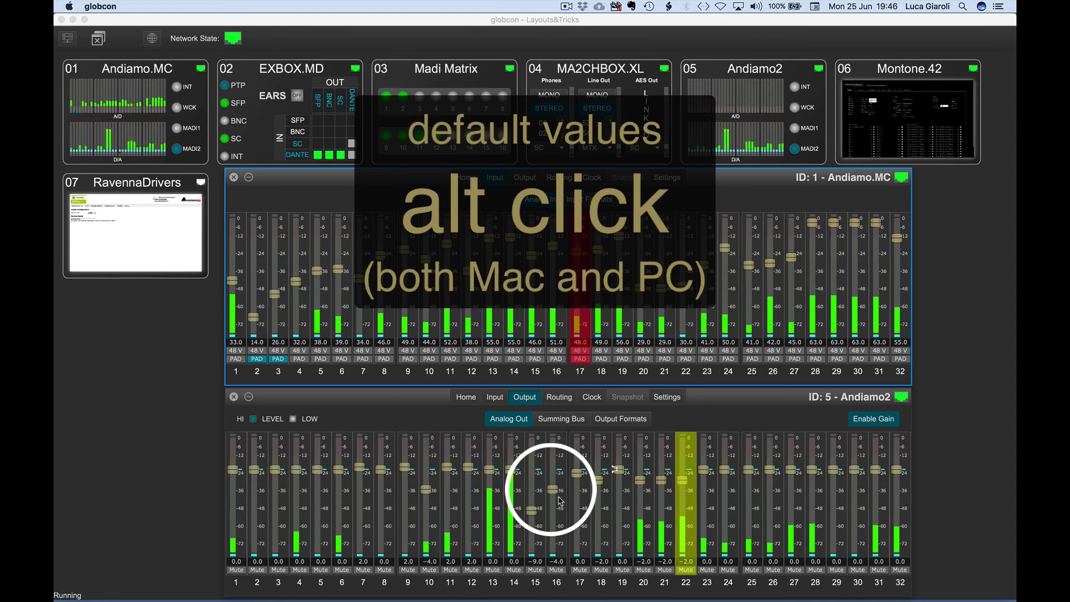
{"action": "left_click", "coordinate": [559, 500], "text": "alt"}
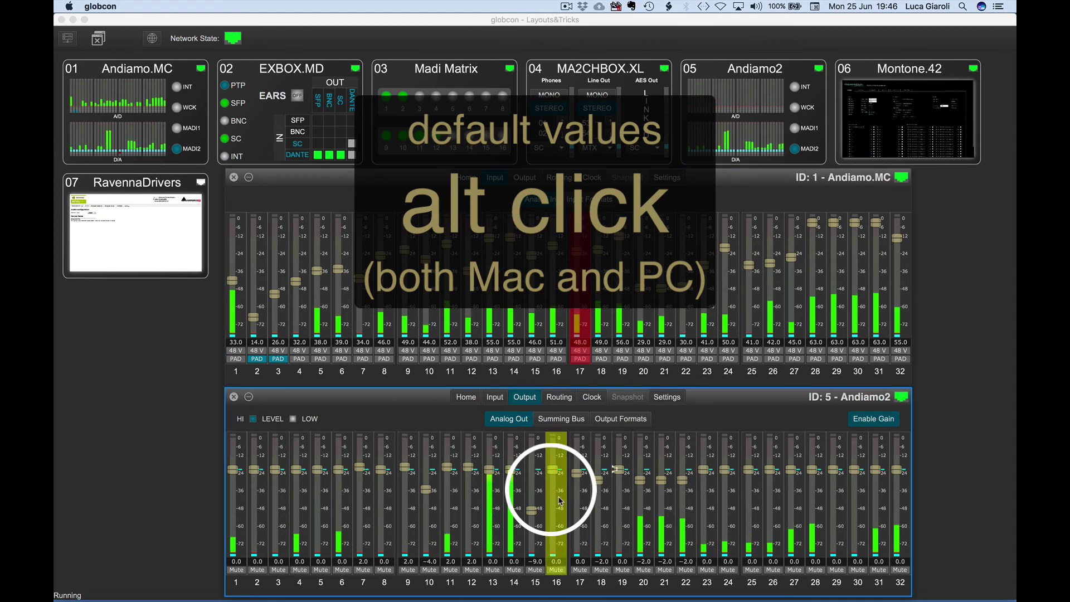
Add Andiamo2 output channels 7 to 13 to the selection, and reset the selected channels and channel 20 to default gain
{"action": "left_click", "coordinate": [359, 522], "text": "super"}
{"action": "left_click", "coordinate": [500, 542], "text": "shift"}
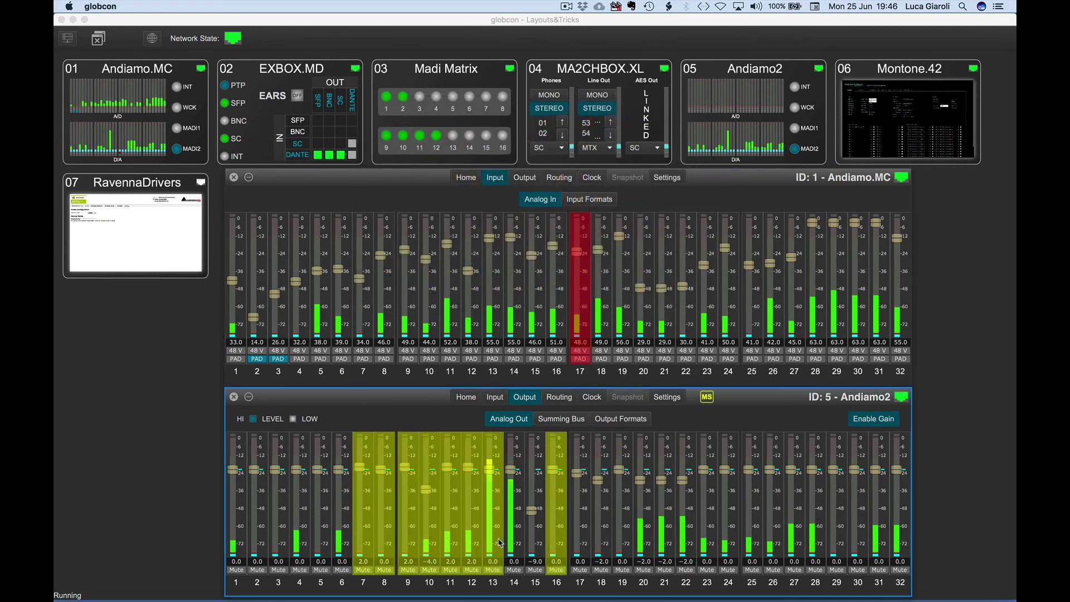
{"action": "left_click", "coordinate": [449, 532], "text": "alt"}
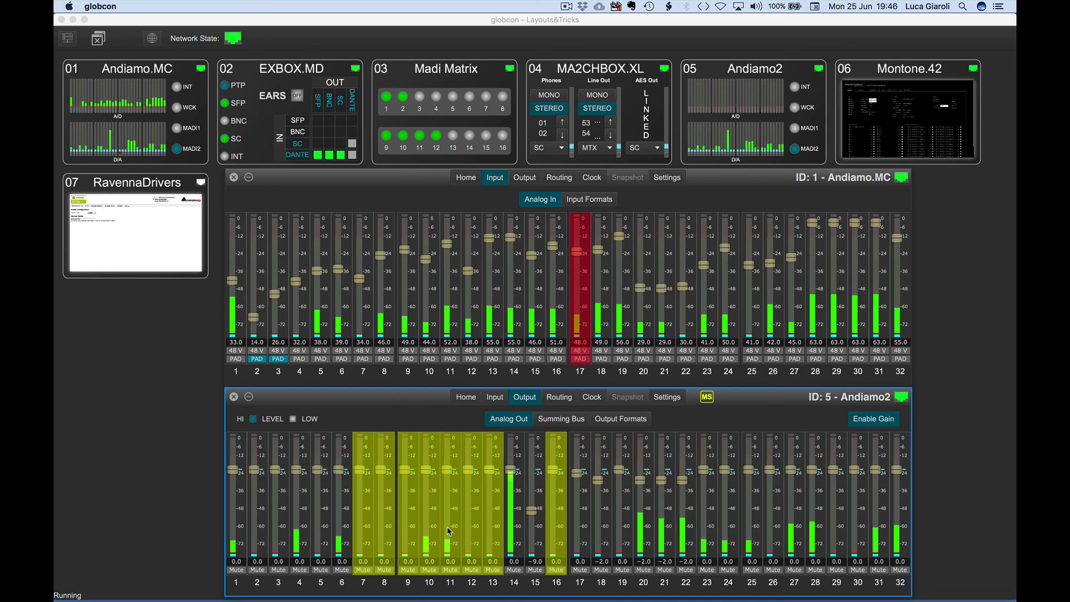
{"action": "left_click", "coordinate": [646, 511], "text": "alt"}
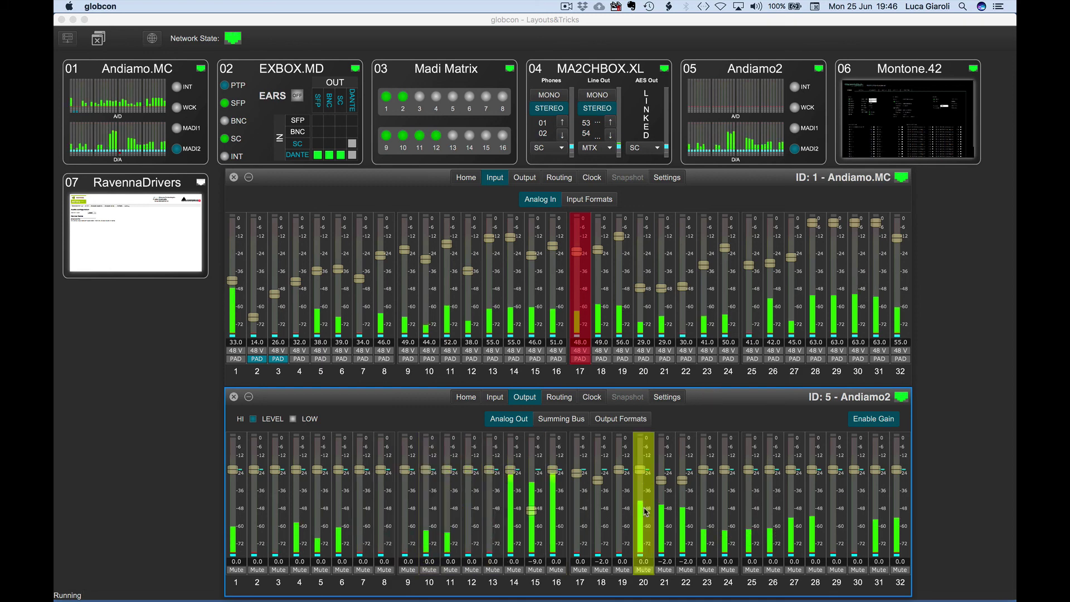
Reset the gains of analog inputs 12, 10 and 9 on Andiamo.MC to their default values
{"action": "left_click", "coordinate": [471, 289], "text": "alt"}
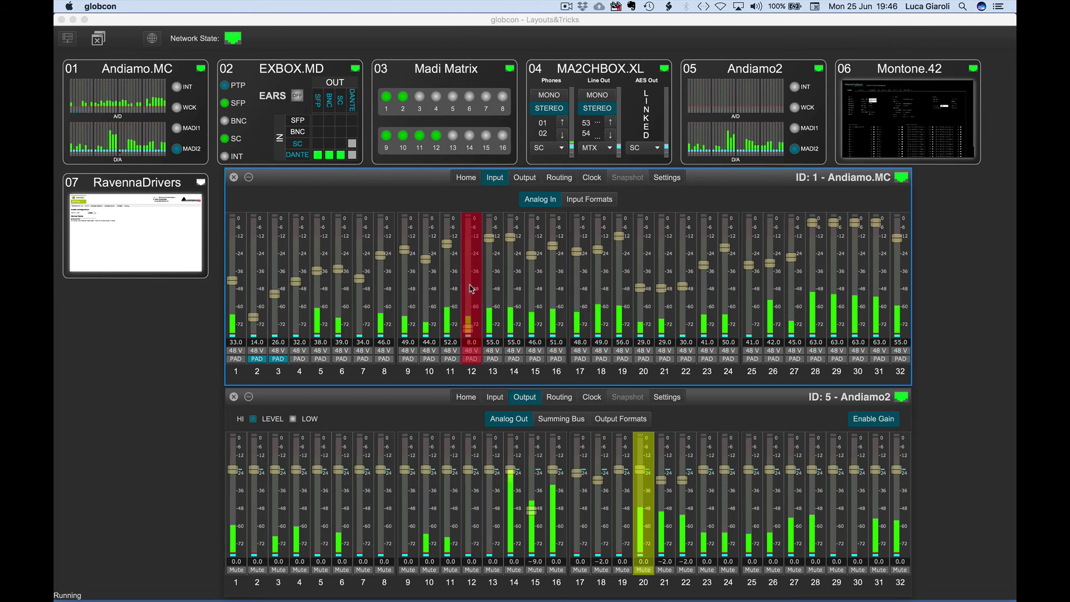
{"action": "left_click", "coordinate": [433, 291], "text": "alt"}
{"action": "left_click", "coordinate": [411, 293], "text": "alt"}
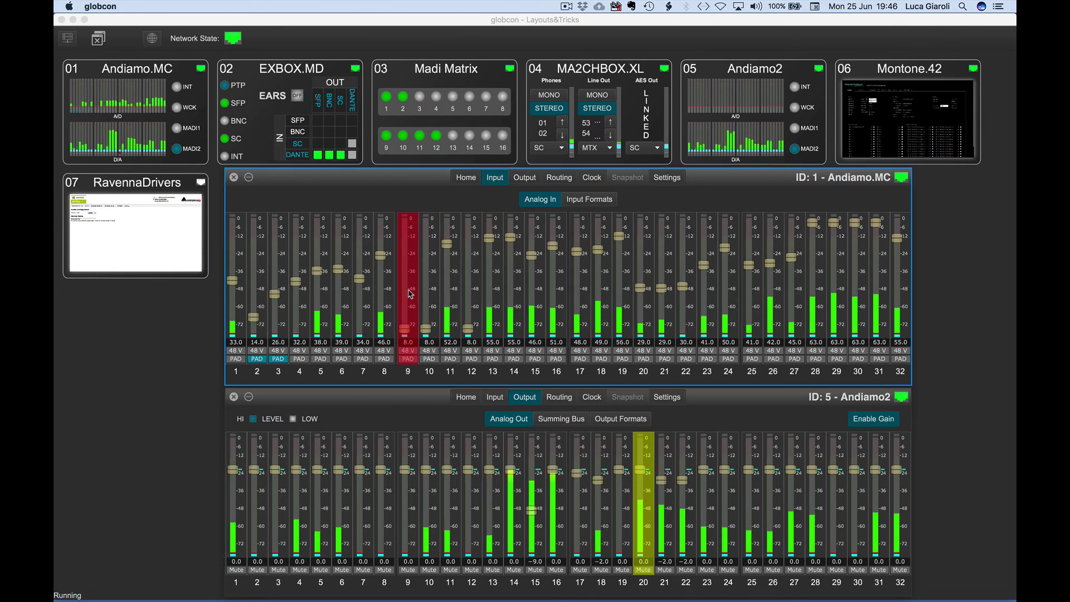